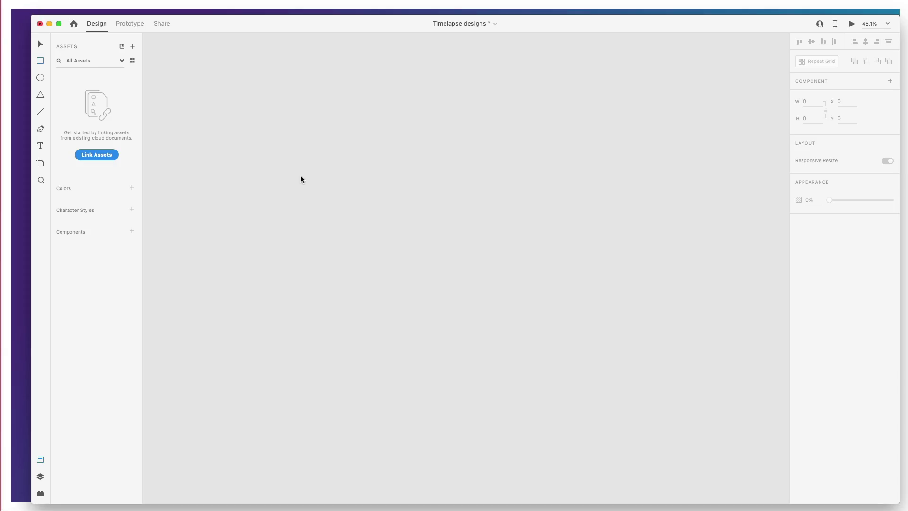
Step: Create a wide artboard of about 2520 × 992 and name it Assets
{"action": "left_click_drag", "start_coordinate": [190, 85], "coordinate": [728, 297]}
{"action": "double_click", "coordinate": [208, 79]}
{"action": "type", "text": "Assets"}
{"action": "key", "text": "Return"}
Step: Draw a rectangle of about 394 × 127 in the upper-left part of the Assets artboard, without border and filled with #583CCC
{"action": "key", "text": "r"}
{"action": "left_click_drag", "start_coordinate": [210, 108], "coordinate": [294, 136]}
{"action": "left_click", "coordinate": [798, 299]}
{"action": "left_click", "coordinate": [814, 283]}
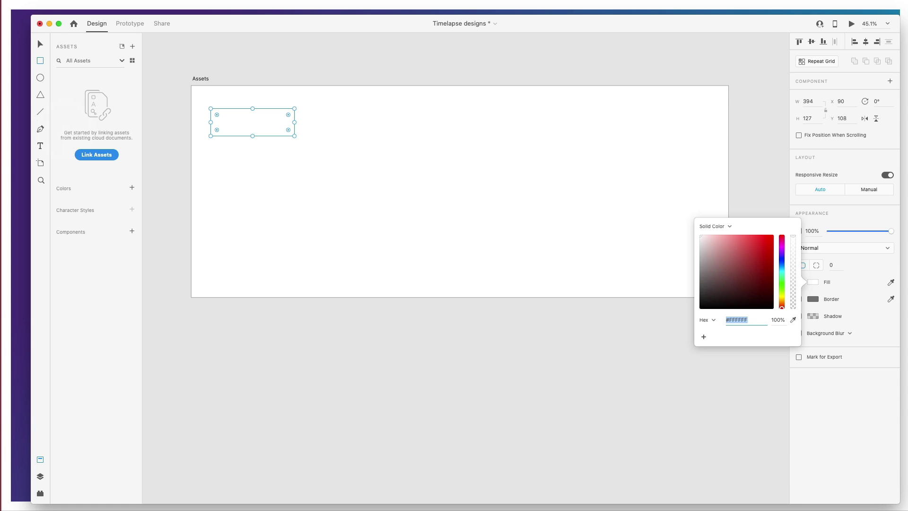
{"action": "type", "text": "#583CCC"}
{"action": "key", "text": "Return"}
Step: Draw a circle about 343 in diameter beside the purple rectangle and remove its border
{"action": "left_click_drag", "start_coordinate": [349, 113], "coordinate": [448, 148]}
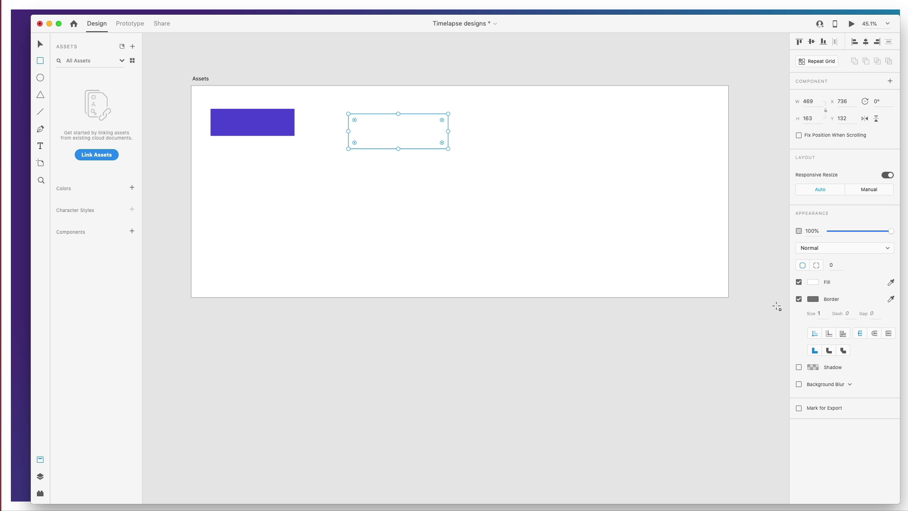
{"action": "key", "text": "super+z"}
{"action": "key", "text": "e"}
{"action": "left_click_drag", "start_coordinate": [369, 109], "coordinate": [442, 182]}
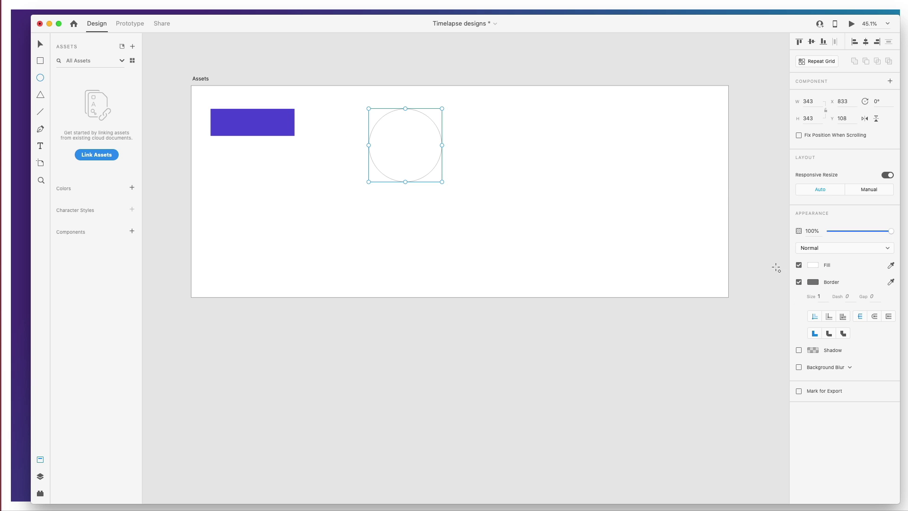
{"action": "left_click", "coordinate": [798, 282]}
Step: Fill the circle with a diagonal linear gradient from crimson to dark purple and move it closer to the rectangle
{"action": "left_click", "coordinate": [813, 265]}
{"action": "left_click", "coordinate": [717, 208]}
{"action": "left_click", "coordinate": [717, 217]}
{"action": "left_click_drag", "start_coordinate": [404, 109], "coordinate": [388, 132]}
{"action": "left_click_drag", "start_coordinate": [404, 181], "coordinate": [429, 167]}
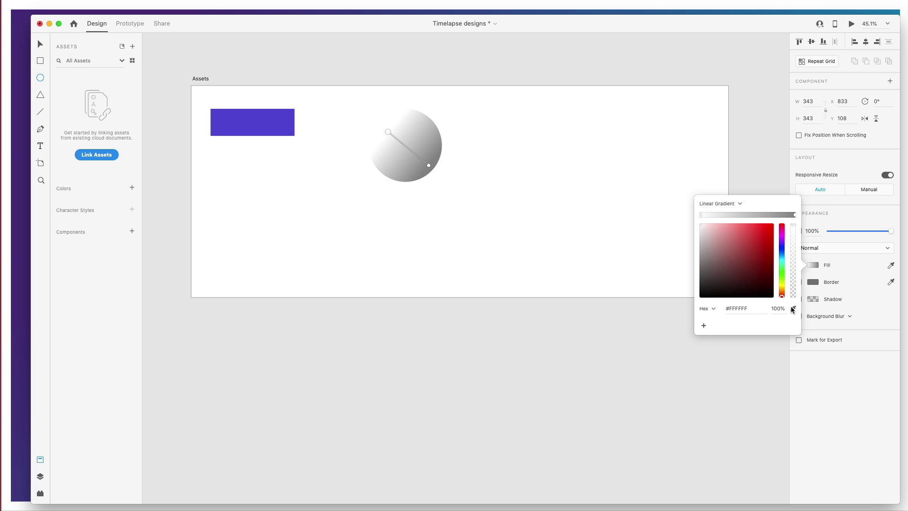
{"action": "left_click", "coordinate": [782, 226]}
{"action": "left_click", "coordinate": [768, 238]}
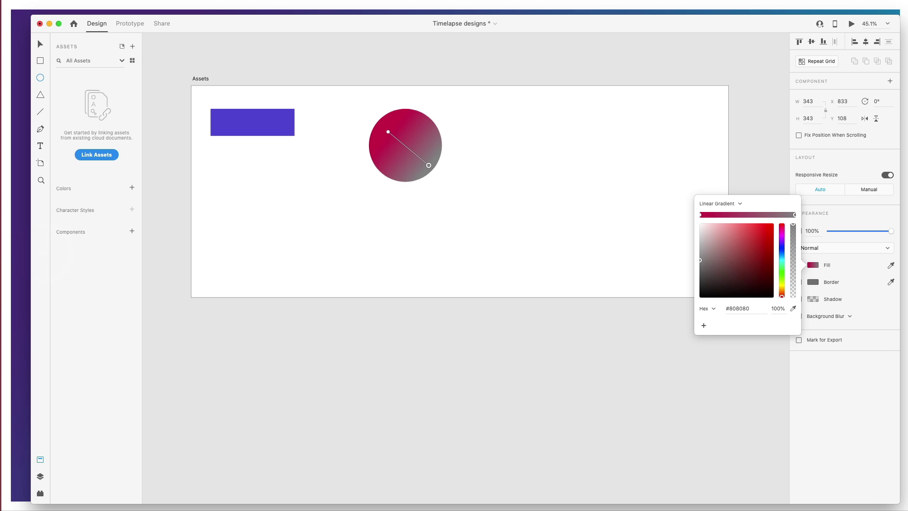
{"action": "left_click", "coordinate": [782, 240]}
{"action": "left_click", "coordinate": [772, 262]}
{"action": "key", "text": "Escape"}
{"action": "key", "text": "v"}
{"action": "left_click_drag", "start_coordinate": [418, 146], "coordinate": [373, 137]}
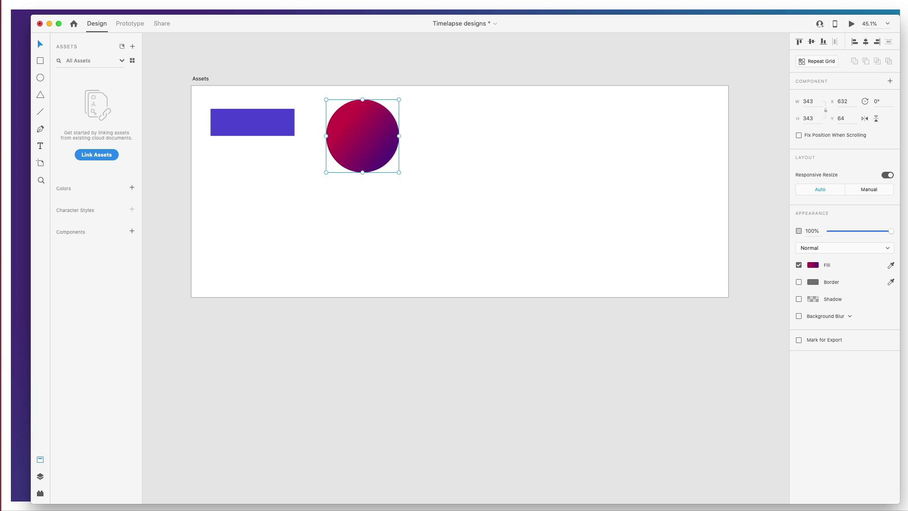
Step: Paste the uppercase keyboard layout and place it in the right part of the Assets artboard
{"action": "left_click", "coordinate": [569, 216]}
{"action": "key", "text": "super+v"}
{"action": "left_click_drag", "start_coordinate": [432, 176], "coordinate": [571, 186]}
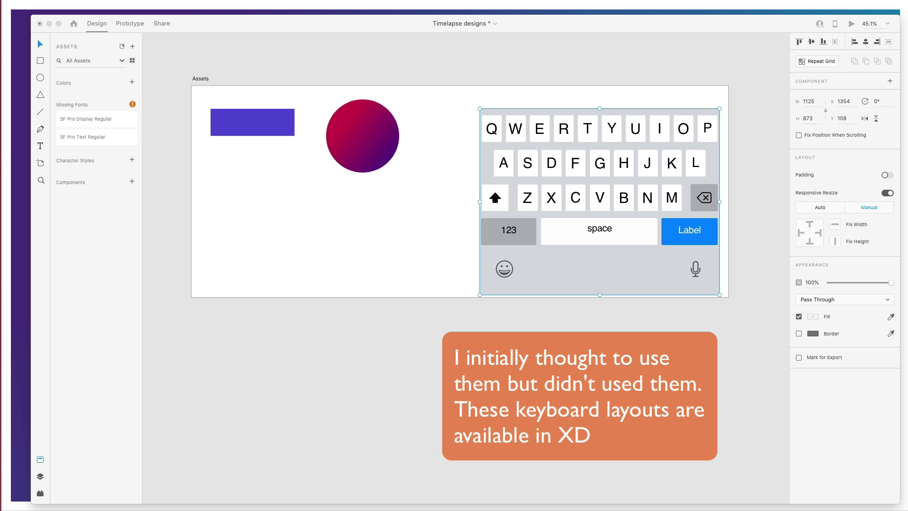
Step: Paste the 9:41 status bar and place it below the gradient circle
{"action": "left_click", "coordinate": [350, 131]}
{"action": "key", "text": "super+v"}
{"action": "left_click_drag", "start_coordinate": [410, 102], "coordinate": [409, 196]}
Step: Draw a rectangle of about 1280 × 145 below the status bar, without border and filled dark grey
{"action": "key", "text": "r"}
{"action": "left_click_drag", "start_coordinate": [194, 235], "coordinate": [468, 266]}
{"action": "left_click", "coordinate": [799, 299]}
{"action": "left_click", "coordinate": [812, 282]}
{"action": "left_click_drag", "start_coordinate": [703, 263], "coordinate": [704, 279]}
{"action": "left_click", "coordinate": [332, 285]}
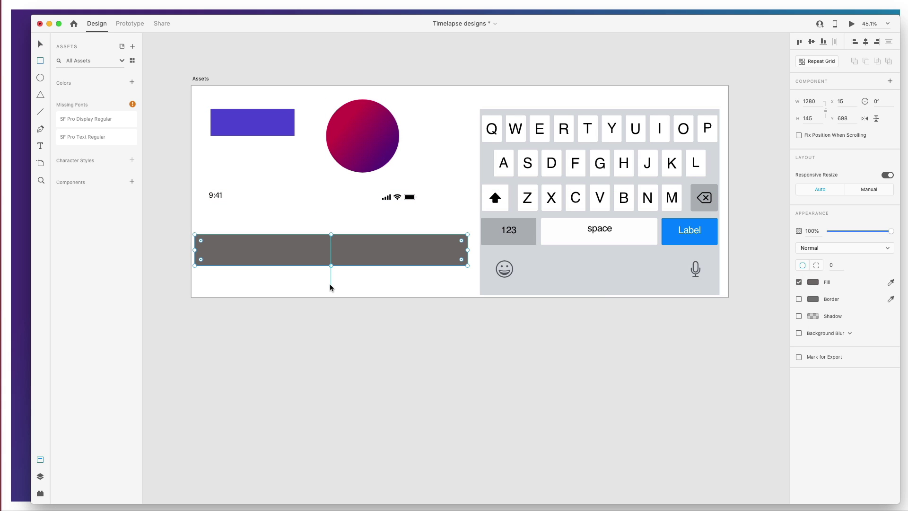
Step: Place the white copy of the status bar on the dark grey rectangle
{"action": "left_click", "coordinate": [318, 227]}
{"action": "left_click", "coordinate": [40, 476]}
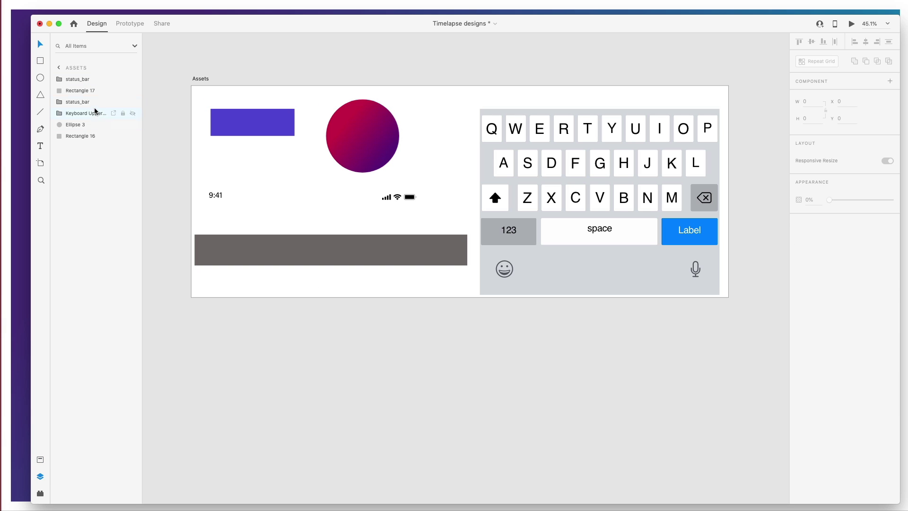
{"action": "left_click", "coordinate": [90, 79]}
{"action": "left_click_drag", "start_coordinate": [311, 195], "coordinate": [311, 104]}
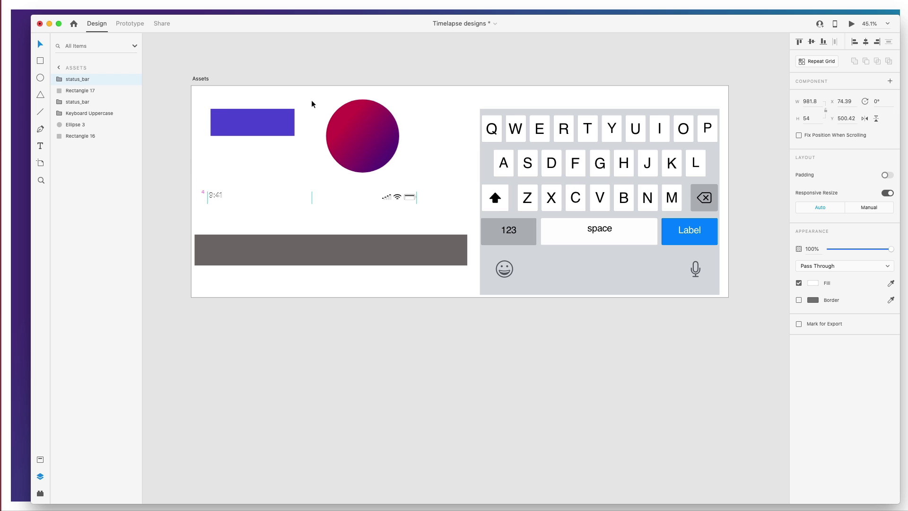
{"action": "left_click", "coordinate": [374, 284]}
Step: Add an iPhone X/XS/11 Pro artboard below the Assets artboard and name it SignUp
{"action": "scroll", "coordinate": [376, 282], "scroll_direction": "down", "scroll_amount": 2}
{"action": "left_click", "coordinate": [267, 324]}
{"action": "scroll", "coordinate": [267, 324], "scroll_direction": "down", "scroll_amount": 10}
{"action": "key", "text": "a"}
{"action": "left_click", "coordinate": [846, 74]}
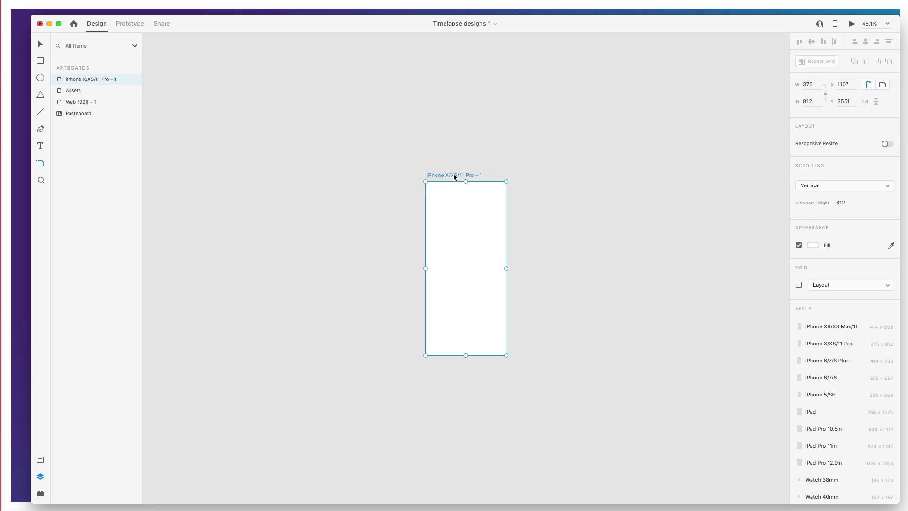
{"action": "left_click_drag", "start_coordinate": [451, 172], "coordinate": [239, 81]}
{"action": "double_click", "coordinate": [239, 81]}
{"action": "type", "text": "SignUp"}
{"action": "key", "text": "Return"}
Step: Search for "dollar" in Icons8 and bring the circled outline dollar icon into the Assets artboard as SVG
{"action": "scroll", "coordinate": [302, 154], "scroll_direction": "up", "scroll_amount": 10}
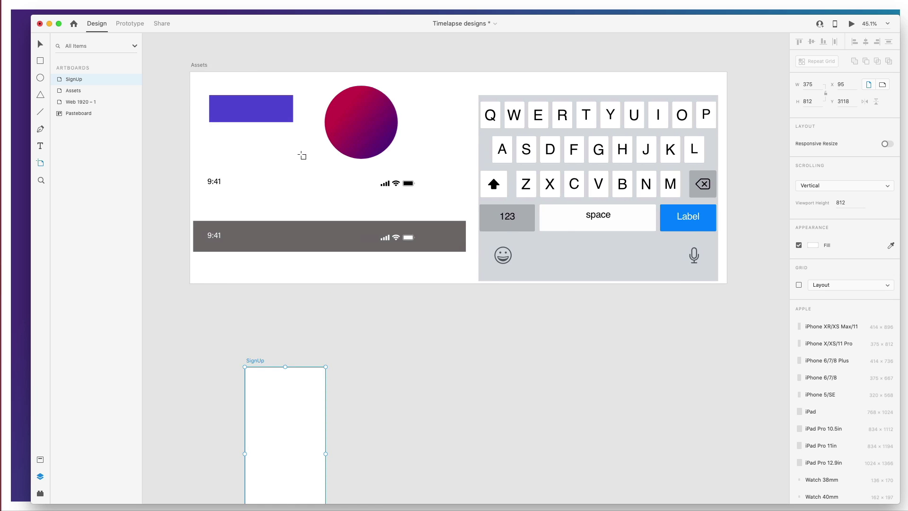
{"action": "key", "text": "v"}
{"action": "left_click", "coordinate": [448, 109]}
{"action": "key", "text": "super+space"}
{"action": "type", "text": "icon"}
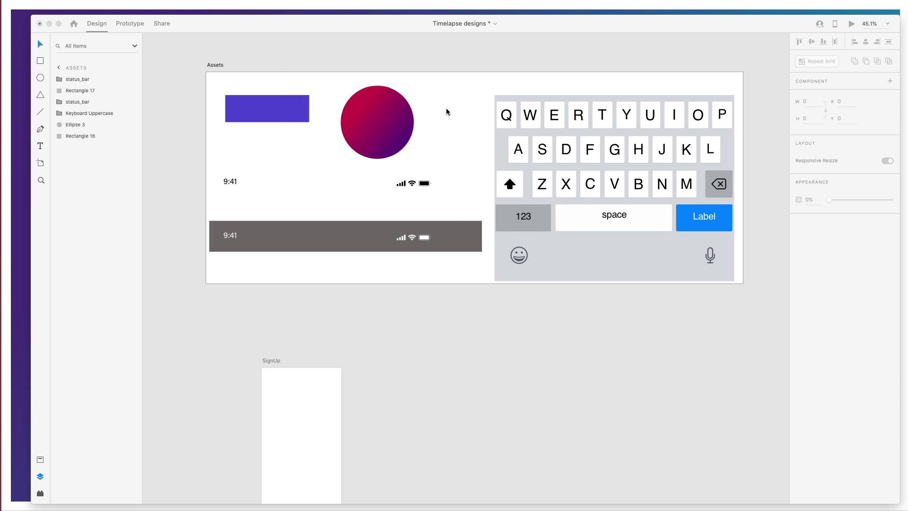
{"action": "type", "text": "dollar"}
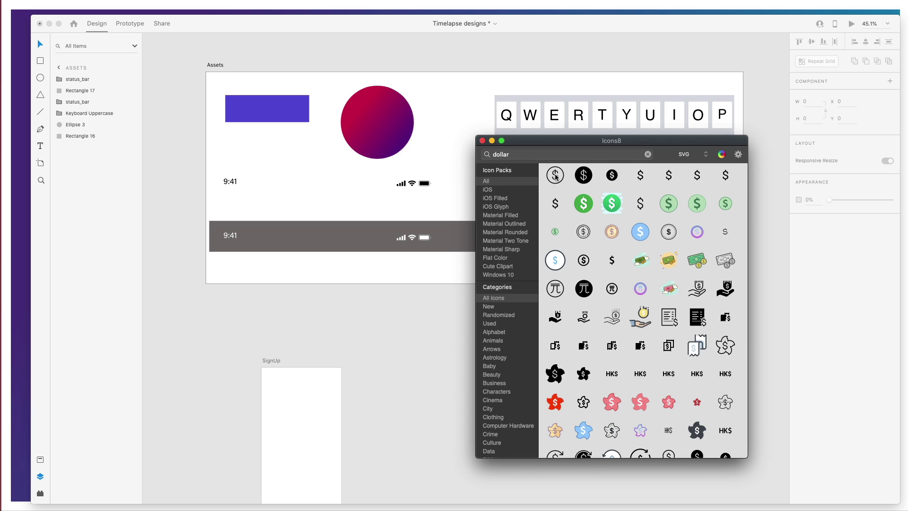
{"action": "left_click_drag", "start_coordinate": [556, 175], "coordinate": [434, 116]}
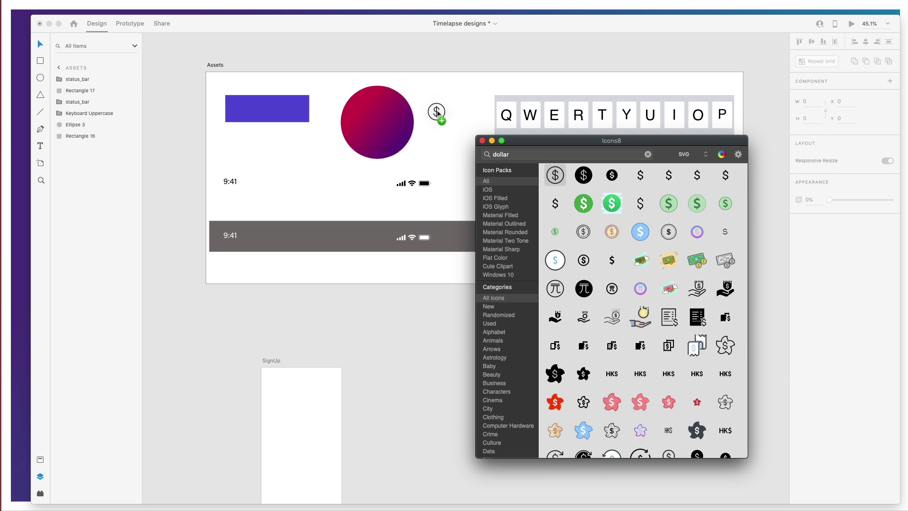
Step: Make the dollar icon white (#FFF) and position it on the gradient circle
{"action": "left_click", "coordinate": [813, 264]}
{"action": "type", "text": "fff"}
{"action": "key", "text": "Return"}
{"action": "left_click", "coordinate": [331, 161]}
{"action": "left_click", "coordinate": [381, 127]}
{"action": "left_click", "coordinate": [447, 147]}
{"action": "left_click_drag", "start_coordinate": [378, 123], "coordinate": [379, 122]}
Step: Give the gradient circle a white border of size 17
{"action": "left_click", "coordinate": [438, 138]}
{"action": "left_click", "coordinate": [401, 142]}
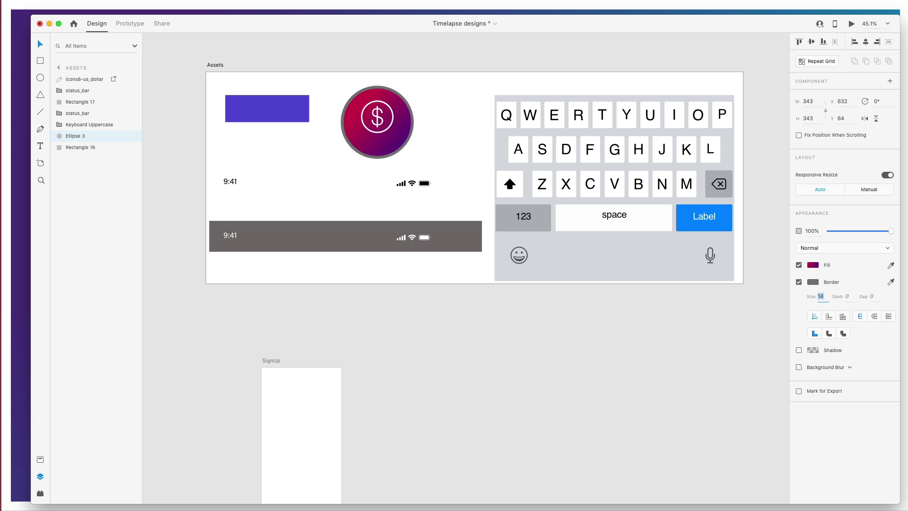
{"action": "left_click", "coordinate": [828, 316]}
{"action": "left_click", "coordinate": [812, 282]}
{"action": "left_click", "coordinate": [701, 231]}
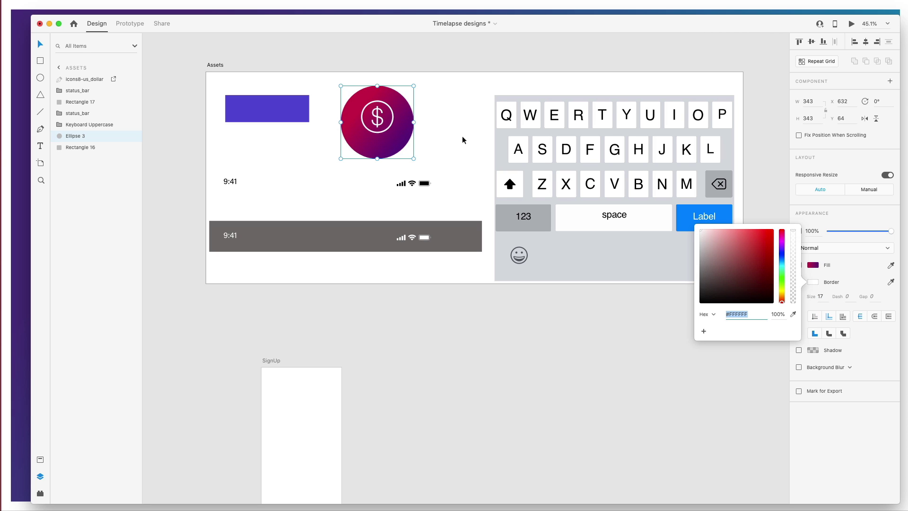
{"action": "left_click", "coordinate": [840, 316]}
Step: Fill the Assets artboard with a light warm grey
{"action": "left_click", "coordinate": [216, 66]}
{"action": "left_click", "coordinate": [813, 248]}
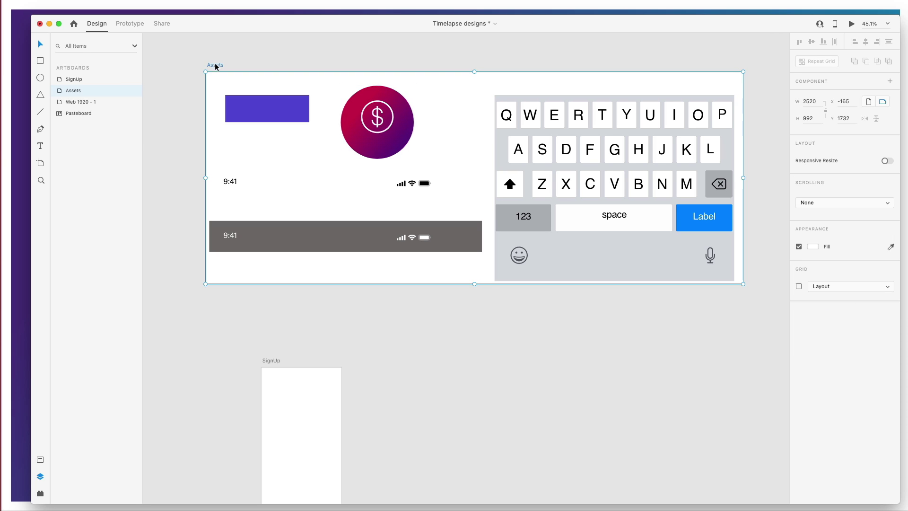
{"action": "left_click", "coordinate": [703, 220]}
{"action": "left_click", "coordinate": [297, 55]}
Step: Set the circle's border to inner stroke and centre the dollar icon inside the circle
{"action": "left_click", "coordinate": [406, 131]}
{"action": "left_click", "coordinate": [814, 317]}
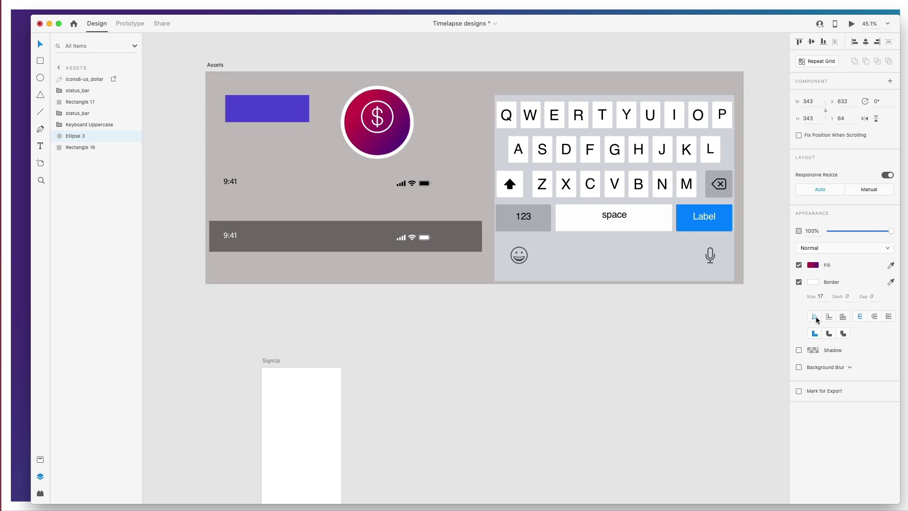
{"action": "left_click", "coordinate": [375, 121]}
{"action": "left_click", "coordinate": [440, 122]}
{"action": "left_click", "coordinate": [382, 120]}
{"action": "left_click_drag", "start_coordinate": [378, 117], "coordinate": [377, 122]}
{"action": "left_click", "coordinate": [439, 133]}
Step: Move the SignUp artboard up closer to the Assets artboard
{"action": "scroll", "coordinate": [440, 133], "scroll_direction": "down", "scroll_amount": 1}
{"action": "left_click_drag", "start_coordinate": [278, 335], "coordinate": [272, 287]}
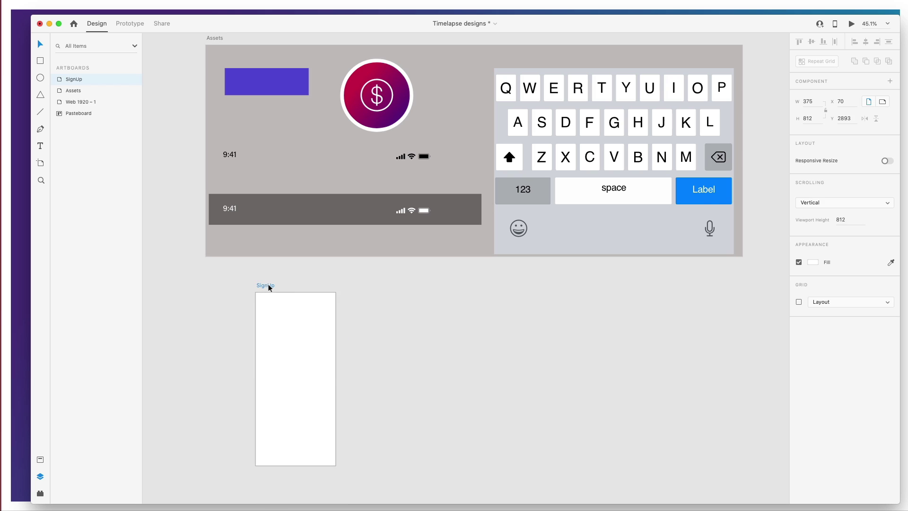
Step: Group the circle and dollar symbol, and place a copy scaled to about 184 × 184 near the top of the SignUp artboard
{"action": "left_click", "coordinate": [384, 112]}
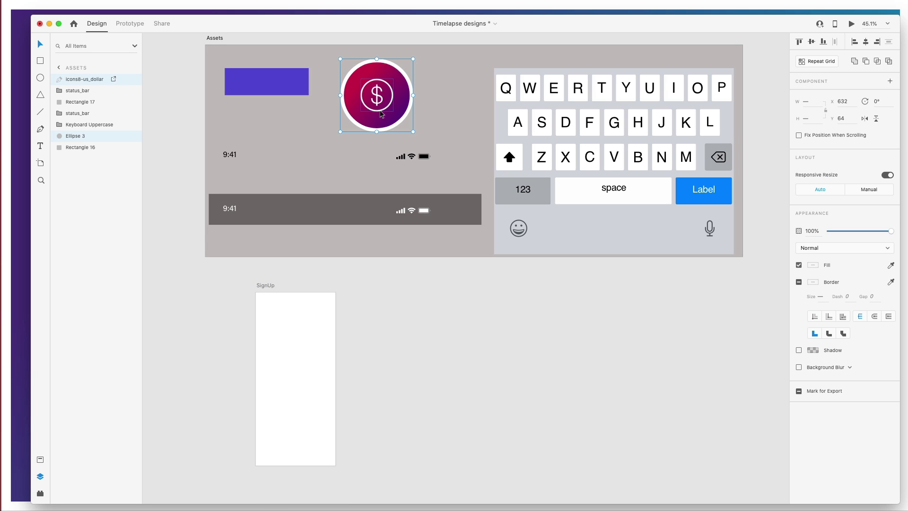
{"action": "key", "text": "super+g"}
{"action": "scroll", "coordinate": [310, 215], "scroll_direction": "down", "scroll_amount": 2}
{"action": "left_click", "coordinate": [310, 214]}
{"action": "left_click", "coordinate": [284, 305]}
{"action": "key", "text": "super+v"}
{"action": "left_click_drag", "start_coordinate": [332, 378], "coordinate": [298, 345]}
{"action": "left_click_drag", "start_coordinate": [276, 330], "coordinate": [293, 293]}
{"action": "scroll", "coordinate": [293, 293], "scroll_direction": "right", "scroll_amount": 1}
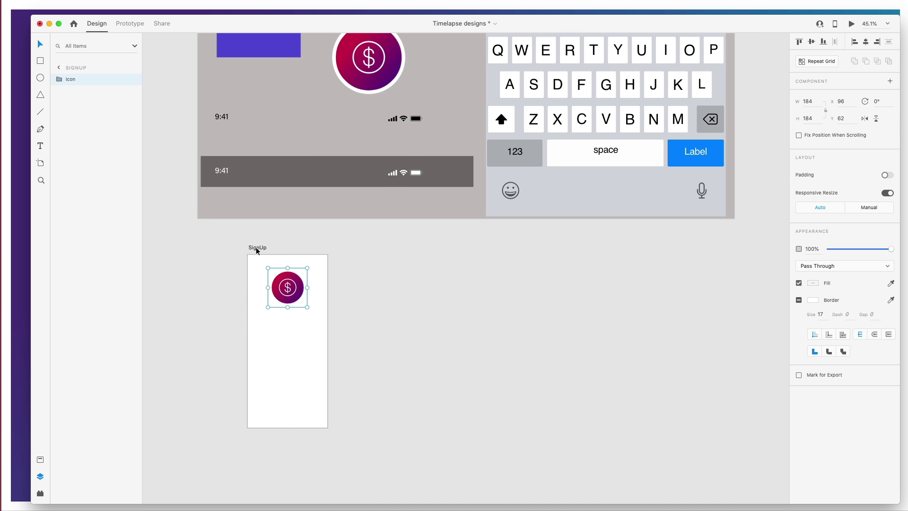
Step: Fill the SignUp artboard with a light grey
{"action": "left_click", "coordinate": [252, 247]}
{"action": "left_click", "coordinate": [812, 262]}
{"action": "left_click_drag", "start_coordinate": [705, 225], "coordinate": [700, 225]}
{"action": "left_click", "coordinate": [450, 320]}
Step: Scale the SignUp icon down to about 149 × 149 and centre it horizontally near the artboard's top
{"action": "scroll", "coordinate": [365, 283], "scroll_direction": "up", "scroll_amount": 5}
{"action": "scroll", "coordinate": [364, 283], "scroll_direction": "down", "scroll_amount": 3}
{"action": "scroll", "coordinate": [365, 284], "scroll_direction": "left", "scroll_amount": 2}
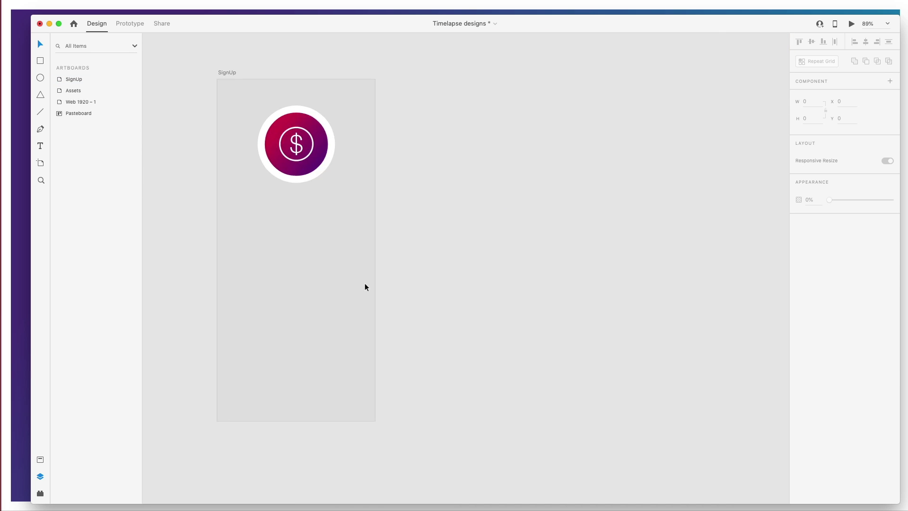
{"action": "left_click", "coordinate": [305, 164]}
{"action": "left_click_drag", "start_coordinate": [333, 181], "coordinate": [318, 165]}
{"action": "left_click_drag", "start_coordinate": [296, 151], "coordinate": [304, 158]}
Step: Try to paste a copy of the status bar into the SignUp artboard and narrow it
{"action": "scroll", "coordinate": [421, 211], "scroll_direction": "up", "scroll_amount": 6}
{"action": "left_click", "coordinate": [502, 85]}
{"action": "key", "text": "super+c"}
{"action": "scroll", "coordinate": [478, 187], "scroll_direction": "down", "scroll_amount": 5}
{"action": "scroll", "coordinate": [477, 187], "scroll_direction": "left", "scroll_amount": 1}
{"action": "left_click", "coordinate": [401, 279]}
{"action": "key", "text": "super+v"}
{"action": "left_click_drag", "start_coordinate": [715, 362], "coordinate": [511, 355]}
{"action": "scroll", "coordinate": [537, 353], "scroll_direction": "up", "scroll_amount": 1}
{"action": "scroll", "coordinate": [537, 352], "scroll_direction": "up", "scroll_amount": 5}
{"action": "scroll", "coordinate": [538, 352], "scroll_direction": "down", "scroll_amount": 3}
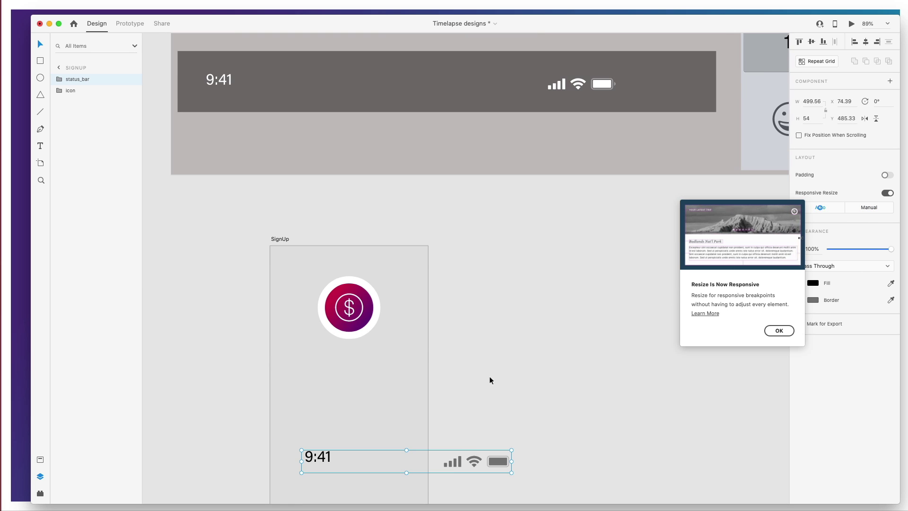
{"action": "key", "text": "super+z"}
{"action": "key", "text": "super+z"}
Step: Try placing a copy of the black status bar at the top of the SignUp artboard and narrowing it to the artboard's width
{"action": "scroll", "coordinate": [515, 414], "scroll_direction": "up", "scroll_amount": 4}
{"action": "left_click", "coordinate": [219, 166]}
{"action": "scroll", "coordinate": [311, 246], "scroll_direction": "down", "scroll_amount": 4}
{"action": "left_click", "coordinate": [402, 305]}
{"action": "key", "text": "super+v"}
{"action": "scroll", "coordinate": [510, 379], "scroll_direction": "down", "scroll_amount": 3}
{"action": "left_click_drag", "start_coordinate": [316, 380], "coordinate": [288, 177]}
{"action": "left_click_drag", "start_coordinate": [686, 198], "coordinate": [428, 191]}
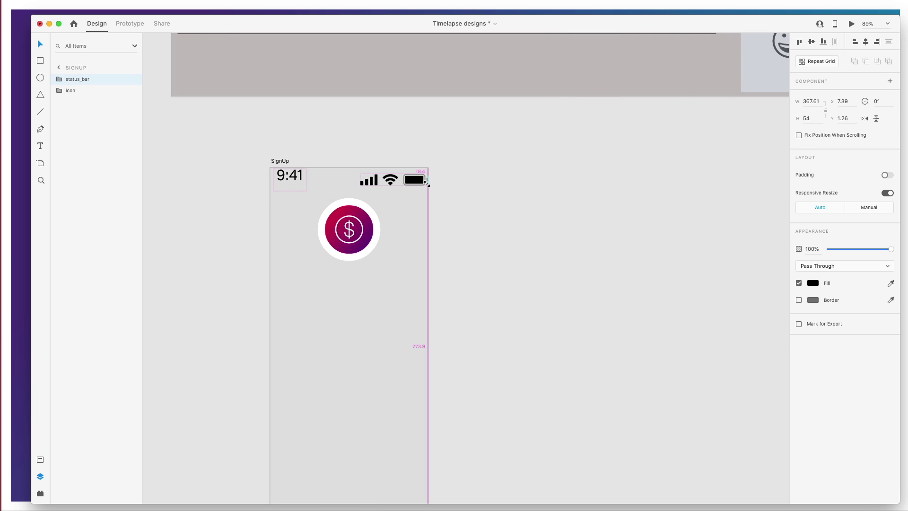
{"action": "key", "text": "super+z"}
Step: Try narrowing the pasted status bar with responsive resize off, and delete it from the SignUp artboard
{"action": "left_click", "coordinate": [887, 193]}
{"action": "left_click_drag", "start_coordinate": [685, 198], "coordinate": [506, 179]}
{"action": "key", "text": "Delete"}
Step: Nudge the icon slightly upward on the SignUp artboard, to a Y position of 56
{"action": "scroll", "coordinate": [520, 191], "scroll_direction": "up", "scroll_amount": 3}
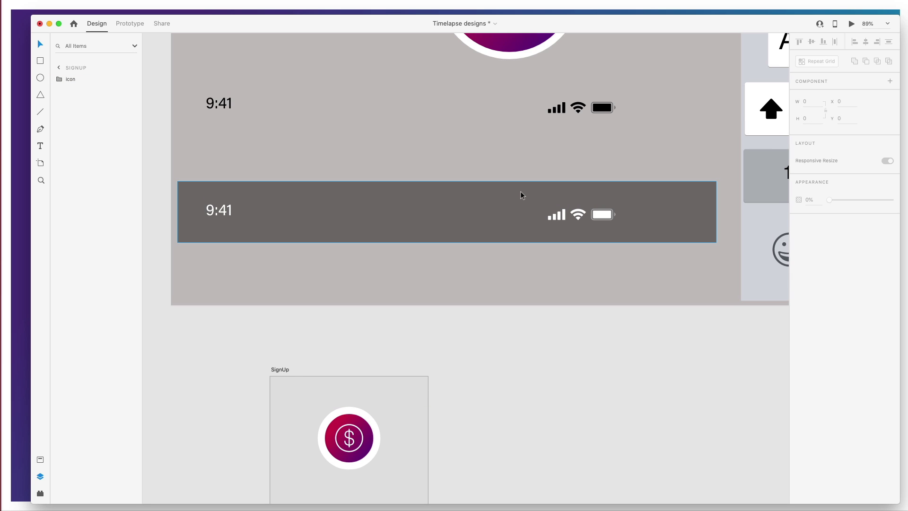
{"action": "scroll", "coordinate": [433, 326], "scroll_direction": "down", "scroll_amount": 2}
{"action": "left_click_drag", "start_coordinate": [360, 261], "coordinate": [360, 255]}
{"action": "scroll", "coordinate": [458, 276], "scroll_direction": "down", "scroll_amount": 1}
{"action": "left_click", "coordinate": [457, 276]}
Step: Add a "Register" heading below the icon and give it a dark grey fill
{"action": "key", "text": "t"}
{"action": "left_click", "coordinate": [311, 268]}
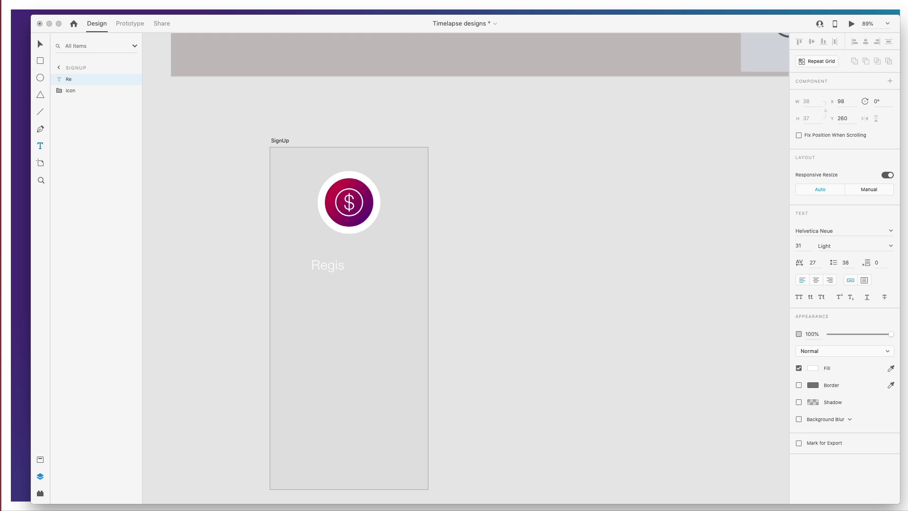
{"action": "left_click", "coordinate": [813, 369]}
{"action": "left_click", "coordinate": [700, 374]}
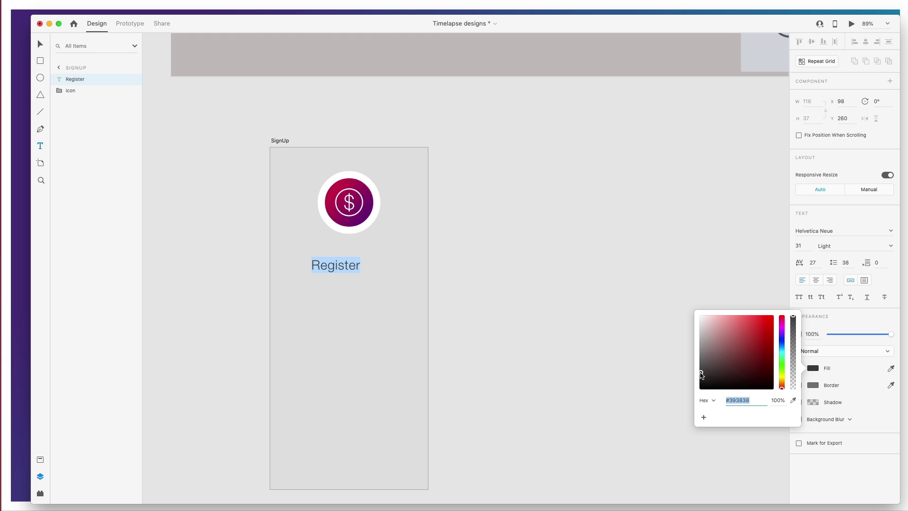
{"action": "left_click", "coordinate": [884, 281]}
Step: Make the "Register" heading bold and centre it beneath the icon
{"action": "left_click", "coordinate": [889, 245]}
{"action": "left_click", "coordinate": [824, 265]}
{"action": "left_click_drag", "start_coordinate": [354, 267], "coordinate": [361, 263]}
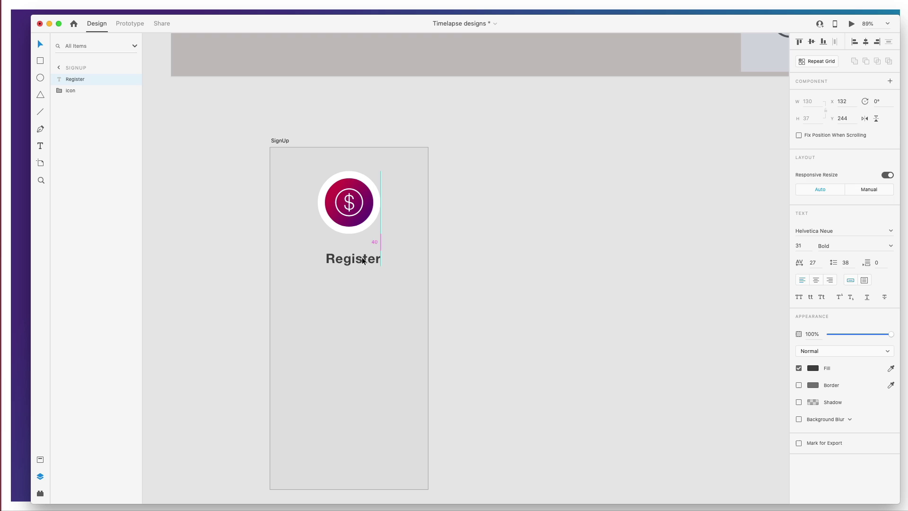
Step: Save the heading's dark grey #3C3C3C to the document's colour assets
{"action": "left_click", "coordinate": [40, 459]}
{"action": "left_click", "coordinate": [133, 82]}
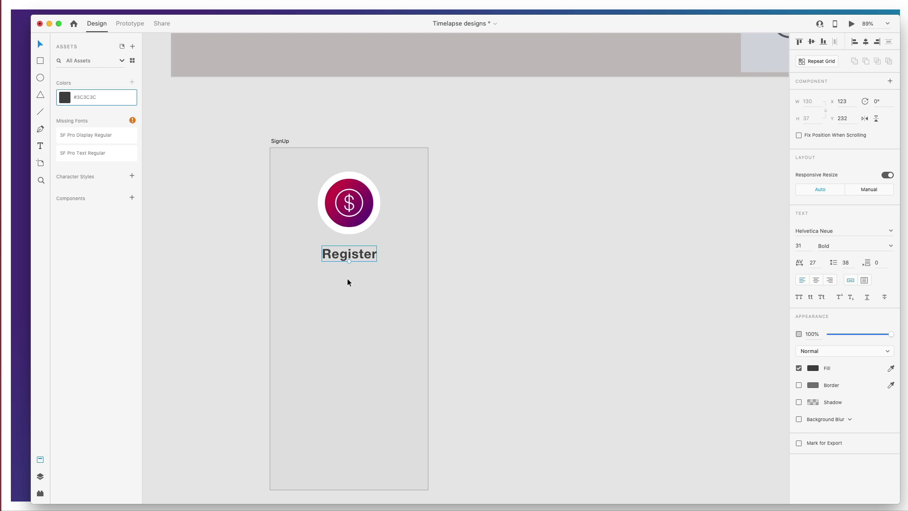
{"action": "scroll", "coordinate": [356, 286], "scroll_direction": "up", "scroll_amount": 1}
{"action": "scroll", "coordinate": [378, 312], "scroll_direction": "up", "scroll_amount": 10}
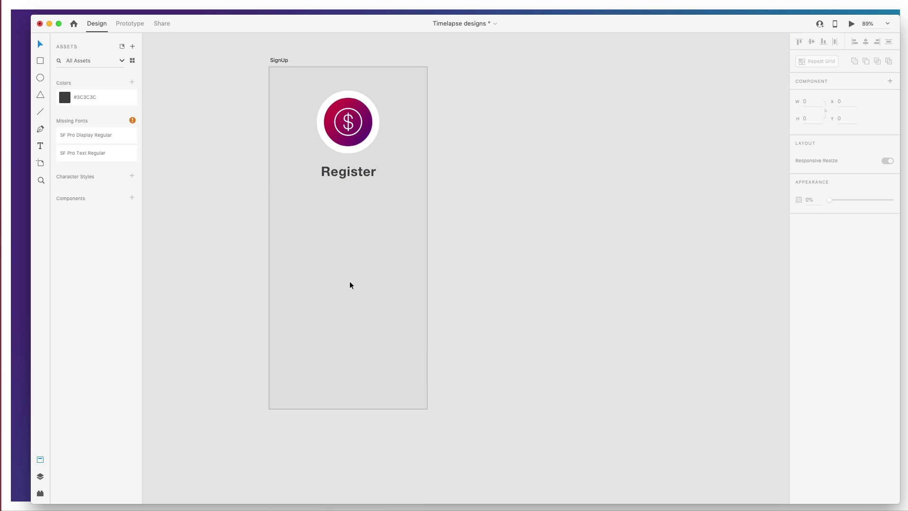
{"action": "scroll", "coordinate": [304, 235], "scroll_direction": "up", "scroll_amount": 3}
{"action": "scroll", "coordinate": [304, 234], "scroll_direction": "up", "scroll_amount": 3}
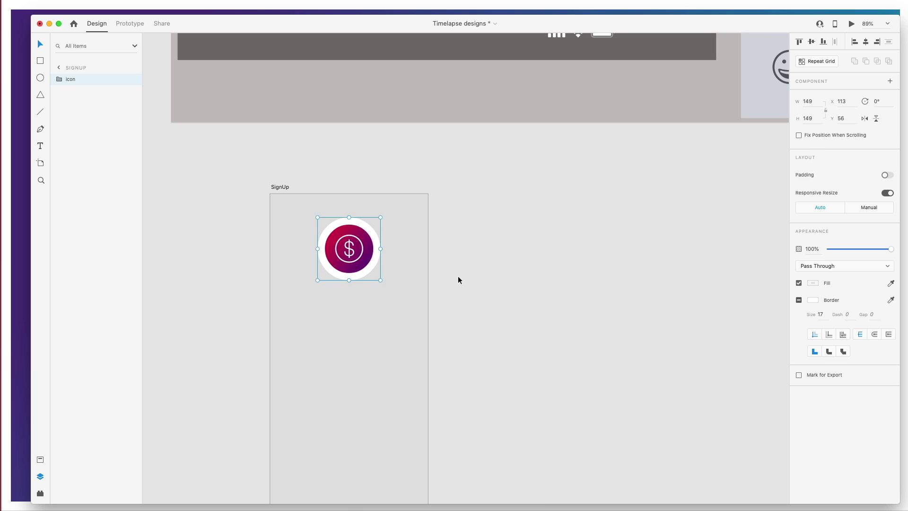
Step: Add the text "Register" below the icon on the SignUp artboard
{"action": "left_click", "coordinate": [458, 276]}
{"action": "scroll", "coordinate": [436, 270], "scroll_direction": "down", "scroll_amount": 2}
{"action": "key", "text": "t"}
{"action": "left_click", "coordinate": [312, 266]}
{"action": "type", "text": "Register"}
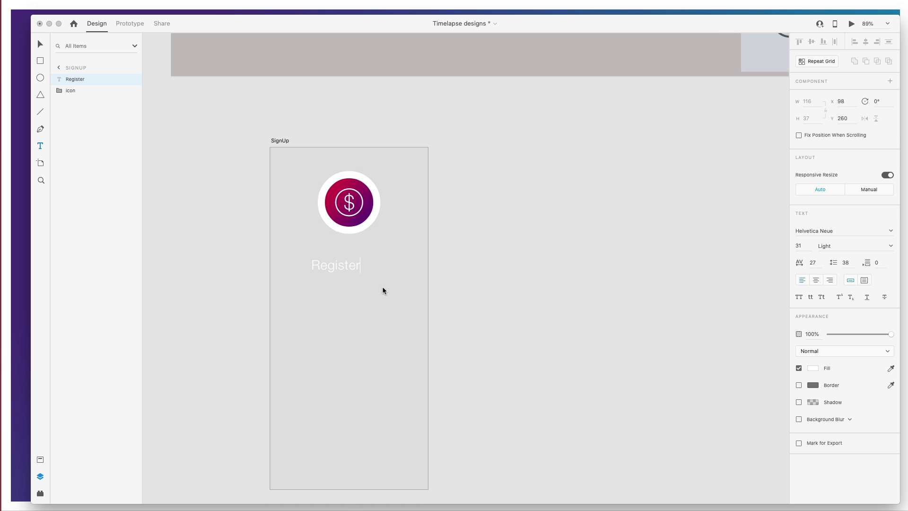
Step: Give the Register text a dark grey fill and Bold weight, and centre it beneath the icon
{"action": "left_click", "coordinate": [813, 368]}
{"action": "left_click", "coordinate": [702, 359]}
{"action": "left_click", "coordinate": [886, 244]}
{"action": "left_click", "coordinate": [886, 244]}
{"action": "left_click", "coordinate": [832, 340]}
{"action": "left_click", "coordinate": [325, 322]}
{"action": "left_click_drag", "start_coordinate": [351, 267], "coordinate": [359, 256]}
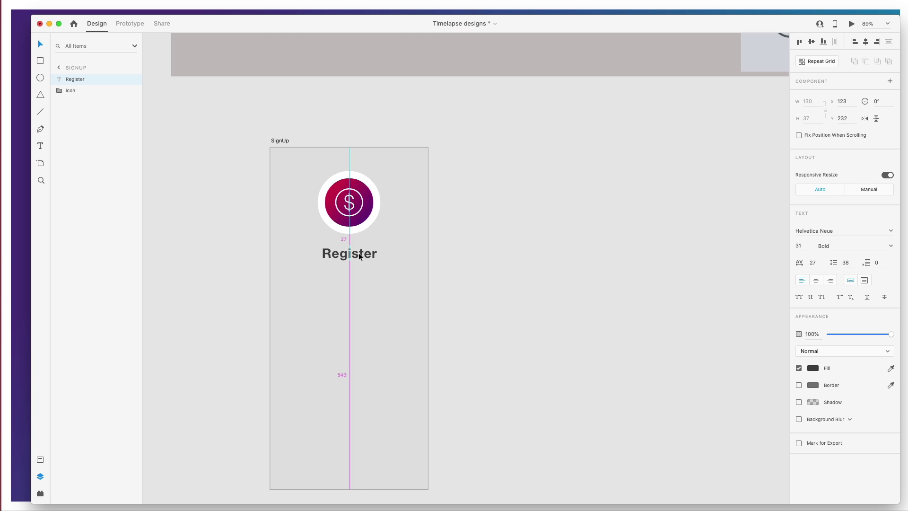
Step: Save the Register heading's dark grey #3C3C3C to the document's colour assets
{"action": "left_click", "coordinate": [39, 459]}
{"action": "left_click", "coordinate": [133, 82]}
{"action": "scroll", "coordinate": [352, 269], "scroll_direction": "up", "scroll_amount": 2}
{"action": "left_click_drag", "start_coordinate": [356, 287], "coordinate": [356, 286]}
Step: Duplicate the gradient circle inside the icon, remove the copy's white border and place it over the original
{"action": "scroll", "coordinate": [378, 312], "scroll_direction": "up", "scroll_amount": 5}
{"action": "scroll", "coordinate": [379, 312], "scroll_direction": "down", "scroll_amount": 8}
{"action": "left_click", "coordinate": [302, 231]}
{"action": "scroll", "coordinate": [302, 232], "scroll_direction": "up", "scroll_amount": 5}
{"action": "scroll", "coordinate": [314, 246], "scroll_direction": "down", "scroll_amount": 3}
{"action": "scroll", "coordinate": [349, 204], "scroll_direction": "right", "scroll_amount": 2}
{"action": "left_click", "coordinate": [371, 151]}
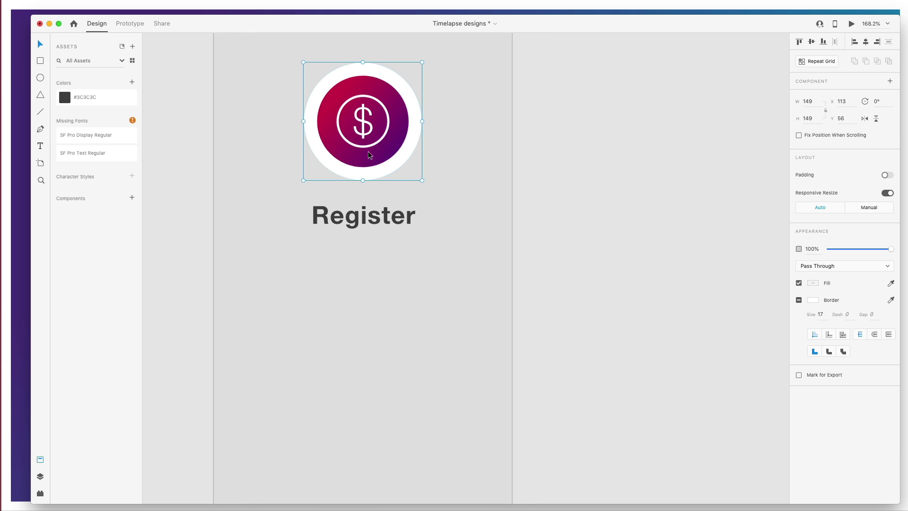
{"action": "left_click", "coordinate": [432, 203]}
{"action": "left_click", "coordinate": [432, 203]}
{"action": "double_click", "coordinate": [397, 169]}
{"action": "left_click_drag", "start_coordinate": [397, 168], "coordinate": [435, 352], "text": "alt"}
{"action": "left_click", "coordinate": [799, 268]}
{"action": "left_click_drag", "start_coordinate": [401, 303], "coordinate": [362, 121]}
Step: Move the copied circle behind the original, enable its background blur and shift it to X 133, Y 76
{"action": "left_click", "coordinate": [41, 476]}
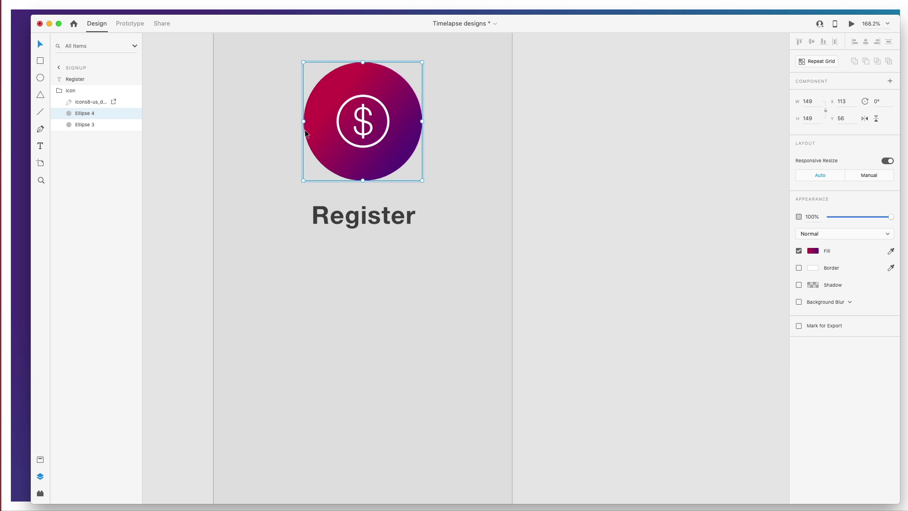
{"action": "left_click_drag", "start_coordinate": [89, 114], "coordinate": [94, 132]}
{"action": "left_click", "coordinate": [798, 302]}
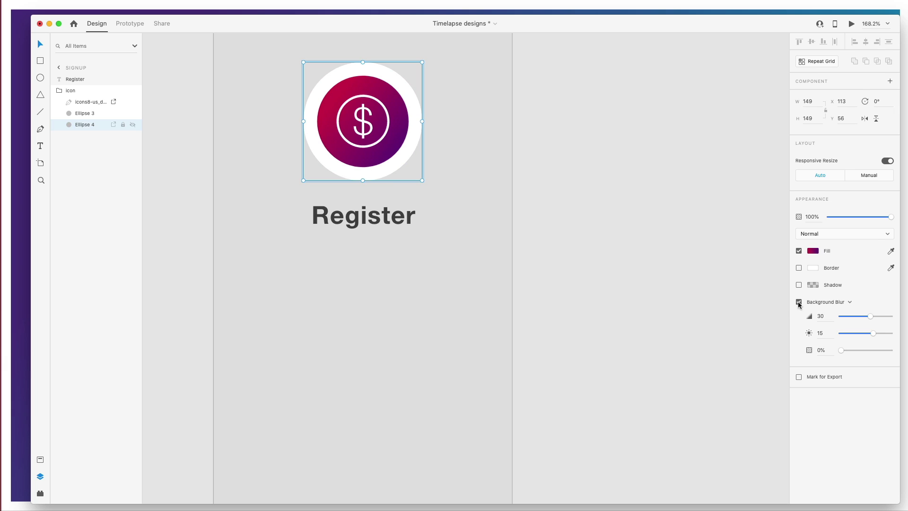
{"action": "key", "text": "shift+Down"}
{"action": "key", "text": "shift+Down"}
{"action": "key", "text": "shift+Right"}
{"action": "key", "text": "shift+Right"}
Step: Change the copied circle's effect to Object Blur with an amount of 35
{"action": "left_click_drag", "start_coordinate": [856, 351], "coordinate": [890, 351]}
{"action": "left_click", "coordinate": [850, 302]}
{"action": "left_click", "coordinate": [846, 302]}
{"action": "left_click_drag", "start_coordinate": [871, 316], "coordinate": [875, 318]}
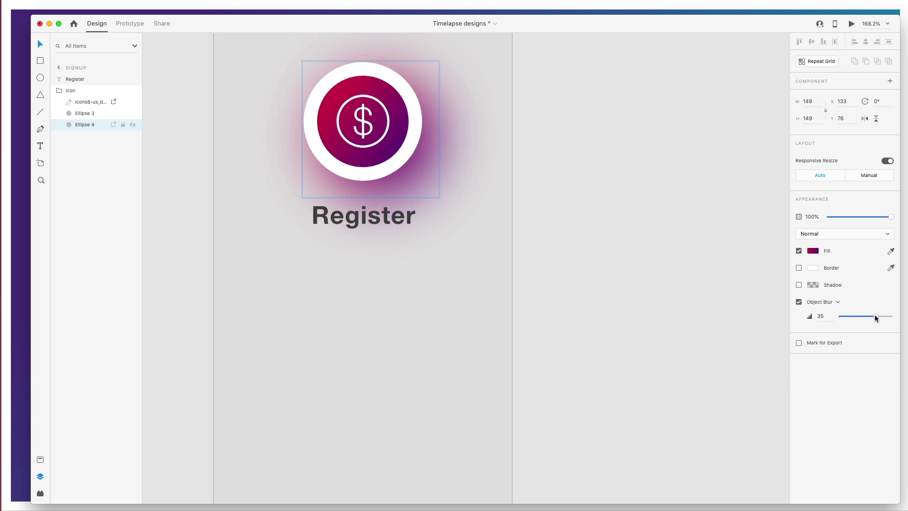
Step: Shrink the blurred circle behind the icon and offset it down and to the right as a soft glow
{"action": "left_click_drag", "start_coordinate": [438, 78], "coordinate": [399, 117]}
{"action": "left_click_drag", "start_coordinate": [320, 196], "coordinate": [340, 177]}
{"action": "key", "text": "shift+Down"}
{"action": "key", "text": "shift+Down"}
{"action": "key", "text": "shift+Right"}
{"action": "key", "text": "shift+Right"}
{"action": "left_click", "coordinate": [464, 224]}
{"action": "scroll", "coordinate": [465, 224], "scroll_direction": "up", "scroll_amount": 3}
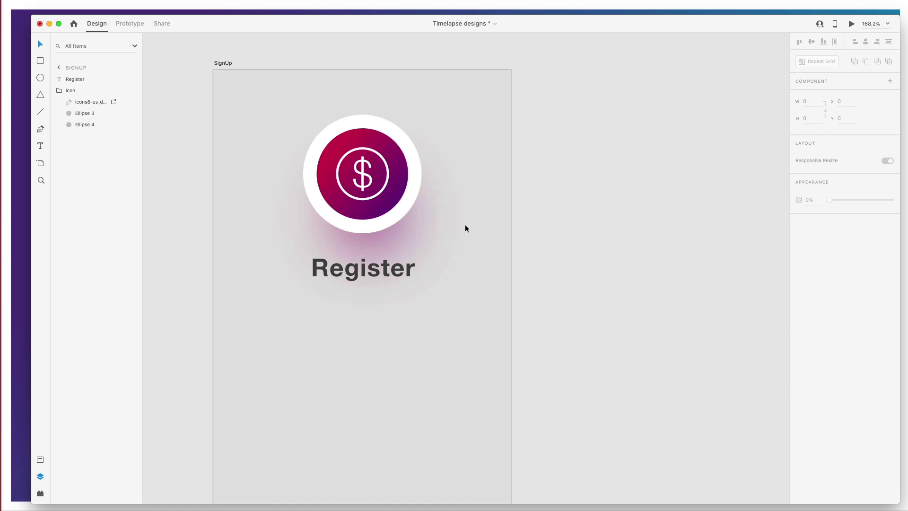
Step: Move the icon and the Register heading slightly upward on the SignUp artboard
{"action": "left_click", "coordinate": [334, 197]}
{"action": "mouse_move", "coordinate": [366, 182]}
{"action": "left_mouse_down"}
{"action": "mouse_move", "coordinate": [367, 157]}
{"action": "mouse_move", "coordinate": [367, 175]}
{"action": "left_mouse_up"}
{"action": "left_click", "coordinate": [443, 260]}
{"action": "scroll", "coordinate": [426, 262], "scroll_direction": "down", "scroll_amount": 1}
{"action": "left_click_drag", "start_coordinate": [375, 262], "coordinate": [375, 248]}
{"action": "scroll", "coordinate": [441, 282], "scroll_direction": "down", "scroll_amount": 3}
{"action": "scroll", "coordinate": [441, 282], "scroll_direction": "up", "scroll_amount": 1}
{"action": "key", "text": "shift+Down"}
Step: Draw a rounded rectangle below the heading, remove its fill and size it to about 142 × 38
{"action": "scroll", "coordinate": [398, 245], "scroll_direction": "down", "scroll_amount": 4}
{"action": "left_click", "coordinate": [386, 246]}
{"action": "key", "text": "r"}
{"action": "mouse_move", "coordinate": [233, 157]}
{"action": "left_mouse_down"}
{"action": "mouse_move", "coordinate": [347, 198]}
{"action": "mouse_move", "coordinate": [328, 169]}
{"action": "left_mouse_up"}
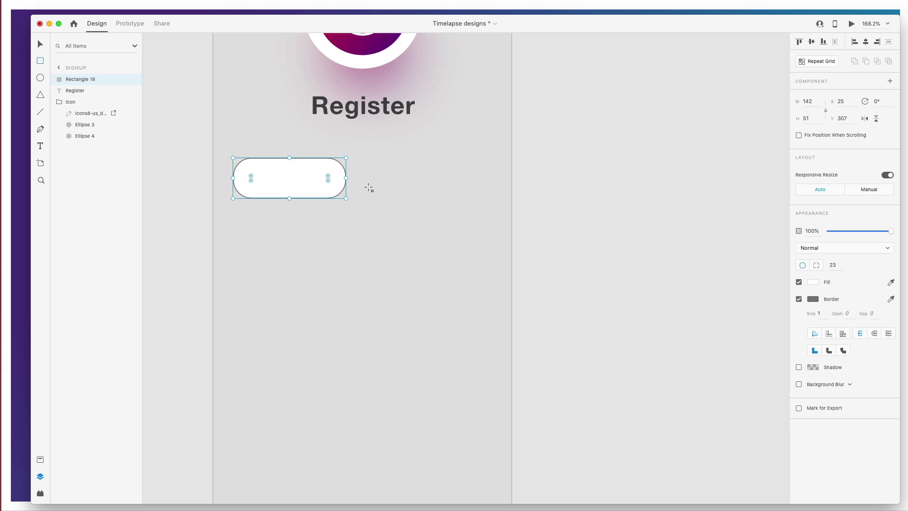
{"action": "left_click", "coordinate": [799, 282]}
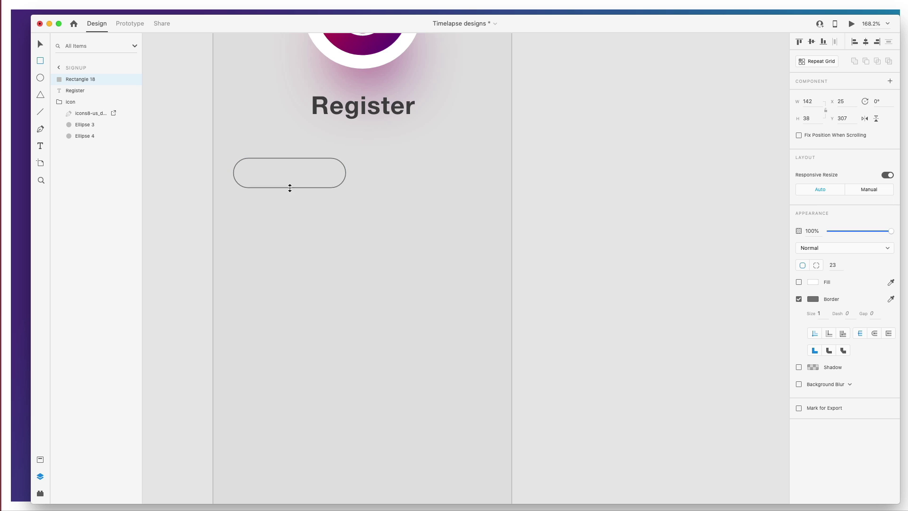
{"action": "left_click_drag", "start_coordinate": [311, 159], "coordinate": [308, 162]}
Step: Add vertical guides about 20 px in from the left and right edges of the SignUp artboard
{"action": "left_click_drag", "start_coordinate": [213, 143], "coordinate": [230, 143]}
{"action": "mouse_move", "coordinate": [213, 147]}
{"action": "left_mouse_down"}
{"action": "mouse_move", "coordinate": [495, 161]}
{"action": "mouse_move", "coordinate": [229, 148]}
{"action": "left_mouse_up"}
{"action": "left_click", "coordinate": [230, 163]}
{"action": "key", "text": "Right"}
{"action": "key", "text": "Right"}
{"action": "key", "text": "Right"}
{"action": "key", "text": "Right"}
{"action": "key", "text": "Right"}
{"action": "key", "text": "Right"}
{"action": "key", "text": "Right"}
{"action": "key", "text": "Right"}
{"action": "key", "text": "Right"}
{"action": "key", "text": "Right"}
{"action": "key", "text": "Right"}
{"action": "key", "text": "Right"}
{"action": "key", "text": "Right"}
{"action": "key", "text": "Right"}
{"action": "key", "text": "Right"}
{"action": "key", "text": "Right"}
{"action": "key", "text": "Right"}
{"action": "key", "text": "Right"}
{"action": "key", "text": "Right"}
{"action": "key", "text": "Right"}
Step: Align the rounded field to the left guide and give its border a lighter grey colour
{"action": "left_click", "coordinate": [321, 170]}
{"action": "left_click_drag", "start_coordinate": [321, 170], "coordinate": [270, 164]}
{"action": "left_click", "coordinate": [298, 219]}
{"action": "left_click", "coordinate": [323, 191]}
{"action": "left_click", "coordinate": [812, 299]}
{"action": "left_click", "coordinate": [610, 238]}
Step: Add a "First Name" text label just above the rounded field
{"action": "key", "text": "t"}
{"action": "left_click", "coordinate": [247, 158]}
{"action": "type", "text": "First Name"}
{"action": "key", "text": "Escape"}
{"action": "left_click_drag", "start_coordinate": [315, 164], "coordinate": [325, 140]}
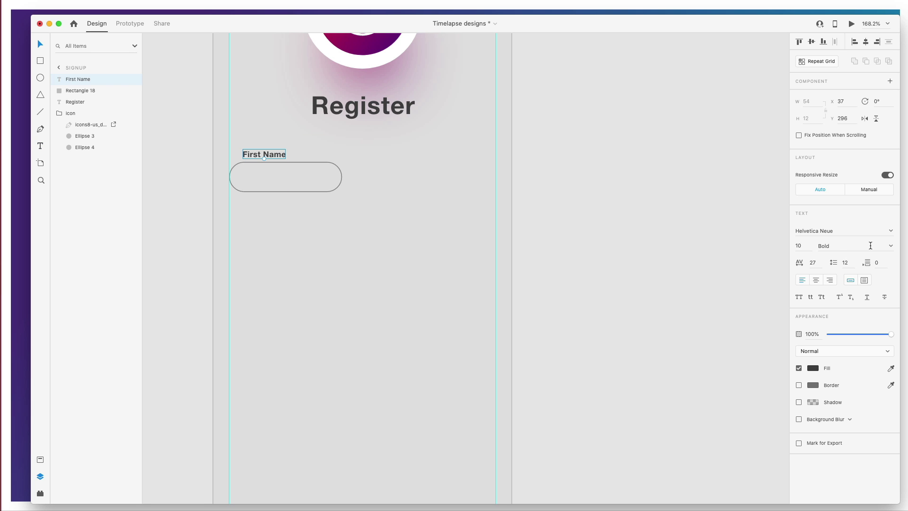
Step: Set the First Name label to Regular weight with a near-black fill and nudge it into place
{"action": "left_click", "coordinate": [886, 252]}
{"action": "left_click", "coordinate": [839, 273]}
{"action": "left_click", "coordinate": [813, 368]}
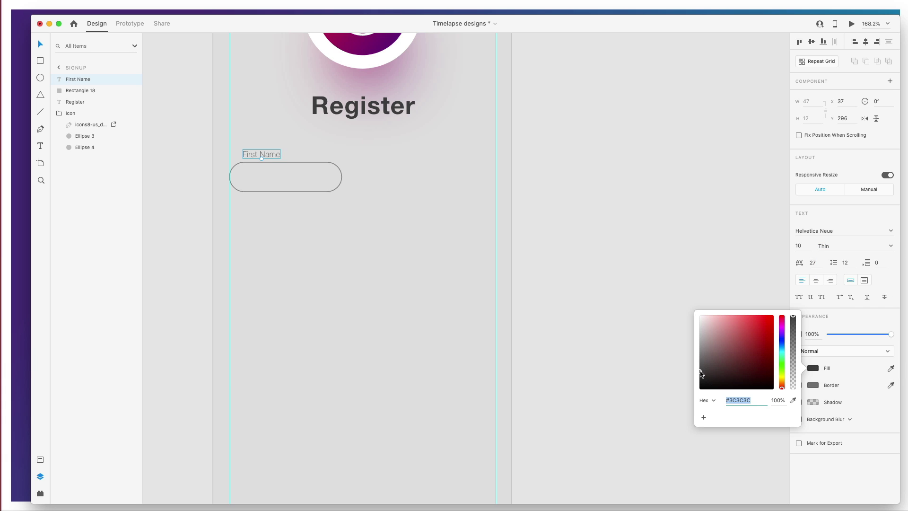
{"action": "left_click", "coordinate": [625, 227]}
{"action": "left_click", "coordinate": [274, 155]}
{"action": "left_click", "coordinate": [889, 246]}
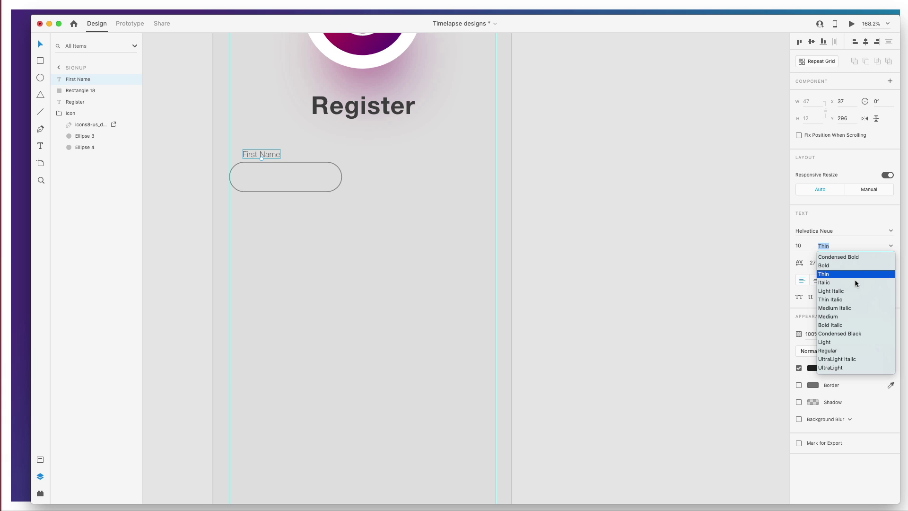
{"action": "left_click", "coordinate": [850, 351]}
{"action": "left_click", "coordinate": [625, 193]}
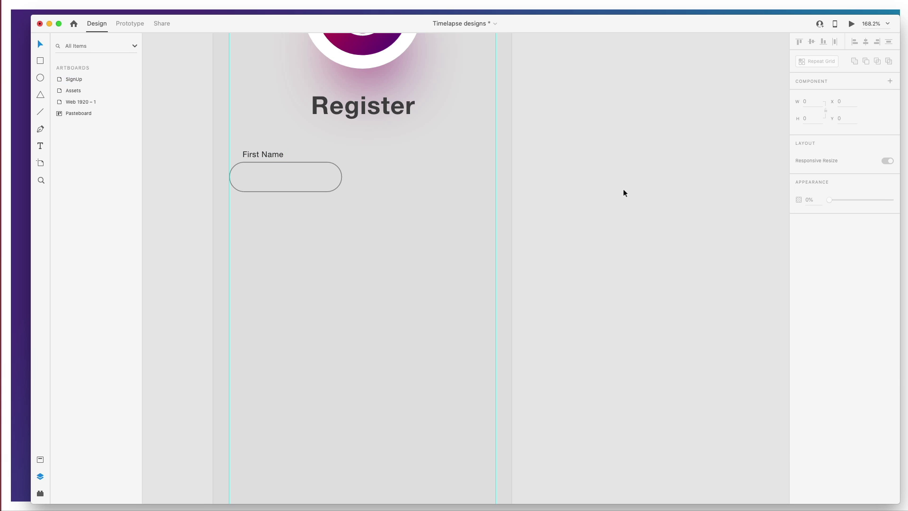
{"action": "left_click", "coordinate": [271, 157]}
{"action": "key", "text": "Right"}
{"action": "left_click", "coordinate": [194, 143]}
Step: Duplicate the First Name label and field against the right guide and change the copied label to "Last Name"
{"action": "scroll", "coordinate": [194, 144], "scroll_direction": "right", "scroll_amount": 1}
{"action": "left_click", "coordinate": [247, 157]}
{"action": "left_click", "coordinate": [246, 185], "text": "shift"}
{"action": "left_click_drag", "start_coordinate": [242, 156], "coordinate": [371, 157]}
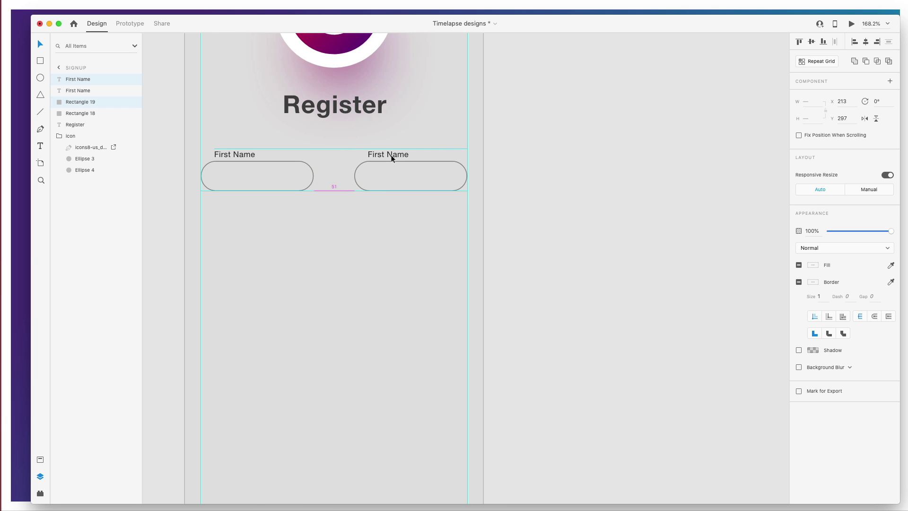
{"action": "left_click", "coordinate": [369, 242]}
{"action": "double_click", "coordinate": [381, 155]}
{"action": "type", "text": "Las"}
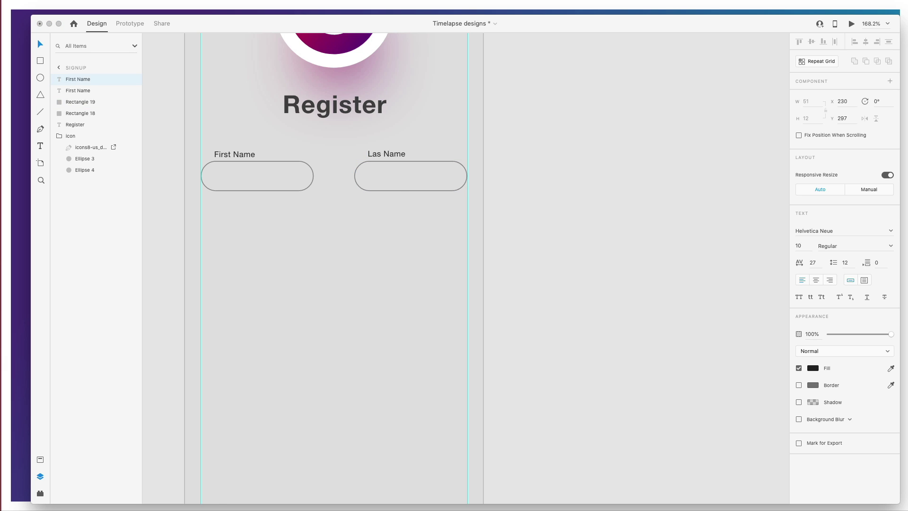
{"action": "type", "text": "t"}
{"action": "key", "text": "Escape"}
Step: Delete the Last Name label and its field
{"action": "scroll", "coordinate": [368, 208], "scroll_direction": "left", "scroll_amount": 1}
{"action": "left_click", "coordinate": [207, 172]}
{"action": "left_click", "coordinate": [316, 179]}
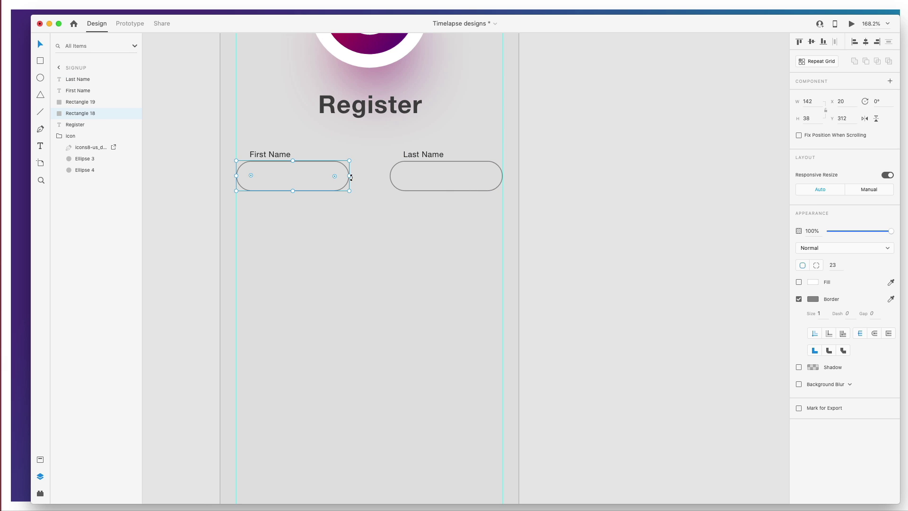
{"action": "left_click", "coordinate": [404, 152]}
{"action": "left_click", "coordinate": [405, 163], "text": "shift"}
{"action": "key", "text": "Delete"}
Step: Resize the First Name field to 160 × 40 and duplicate it with its label against the right guide
{"action": "left_click", "coordinate": [328, 161]}
{"action": "left_click_drag", "start_coordinate": [349, 176], "coordinate": [366, 175]}
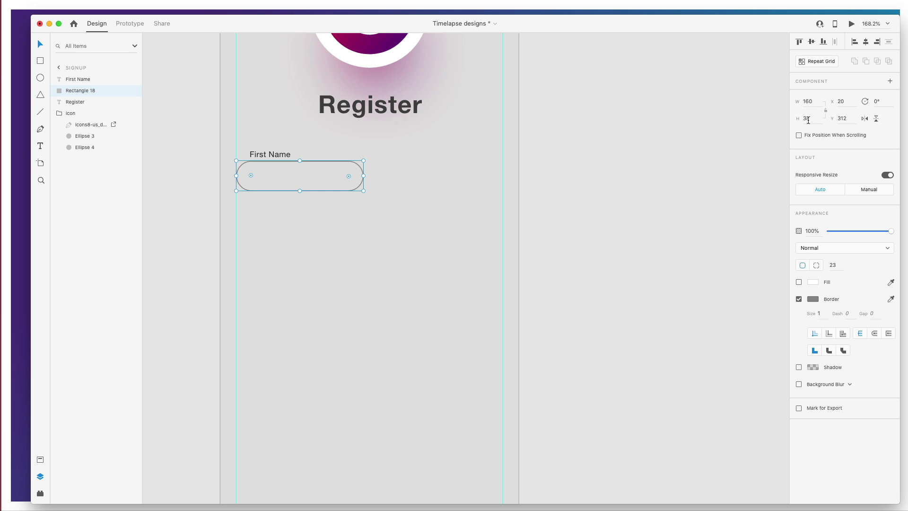
{"action": "left_click", "coordinate": [332, 228]}
{"action": "left_click_drag", "start_coordinate": [255, 135], "coordinate": [421, 156]}
{"action": "left_click", "coordinate": [379, 253]}
{"action": "scroll", "coordinate": [379, 253], "scroll_direction": "down", "scroll_amount": 2}
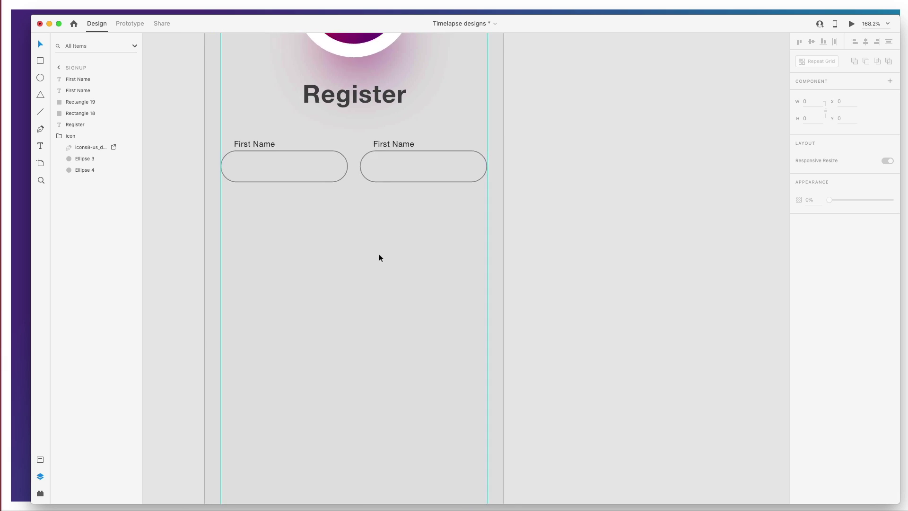
Step: Duplicate the First Name label and field below the first row and widen the new field to 335 between the guides
{"action": "left_click_drag", "start_coordinate": [273, 124], "coordinate": [282, 198]}
{"action": "key", "text": "super+z"}
{"action": "scroll", "coordinate": [282, 197], "scroll_direction": "down", "scroll_amount": 1}
{"action": "left_click", "coordinate": [284, 204]}
{"action": "left_click_drag", "start_coordinate": [372, 219], "coordinate": [405, 218]}
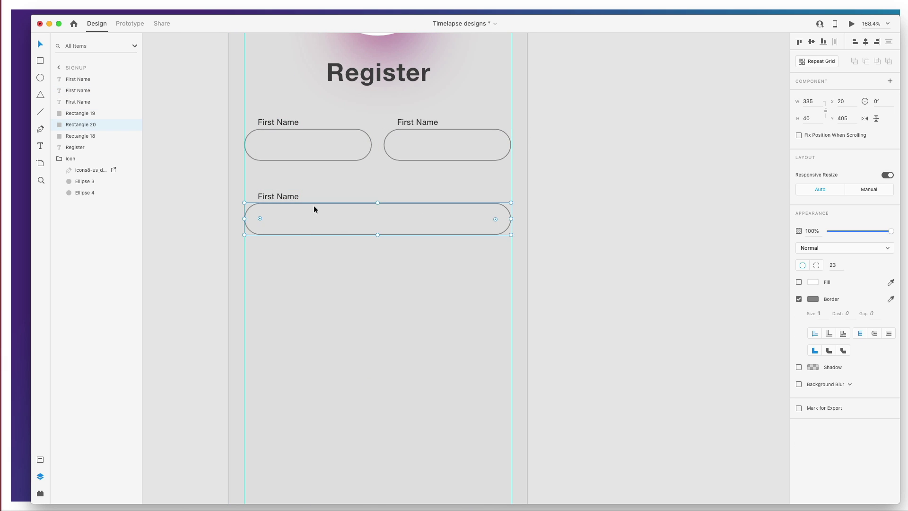
Step: Change the wide field's label to "Mobile" and move label and field closer to the name fields
{"action": "double_click", "coordinate": [290, 196]}
{"action": "left_click", "coordinate": [304, 261]}
{"action": "left_click_drag", "start_coordinate": [305, 261], "coordinate": [273, 237]}
{"action": "scroll", "coordinate": [391, 355], "scroll_direction": "up", "scroll_amount": 5}
Step: Duplicate the Mobile label and field directly below and change the copied label to "Password"
{"action": "left_click_drag", "start_coordinate": [272, 328], "coordinate": [276, 286]}
{"action": "key", "text": "super+z"}
{"action": "left_click", "coordinate": [299, 367], "text": "shift"}
{"action": "double_click", "coordinate": [273, 290]}
{"action": "type", "text": "Password"}
{"action": "key", "text": "Escape"}
{"action": "scroll", "coordinate": [346, 364], "scroll_direction": "down", "scroll_amount": 3}
{"action": "left_click", "coordinate": [177, 280]}
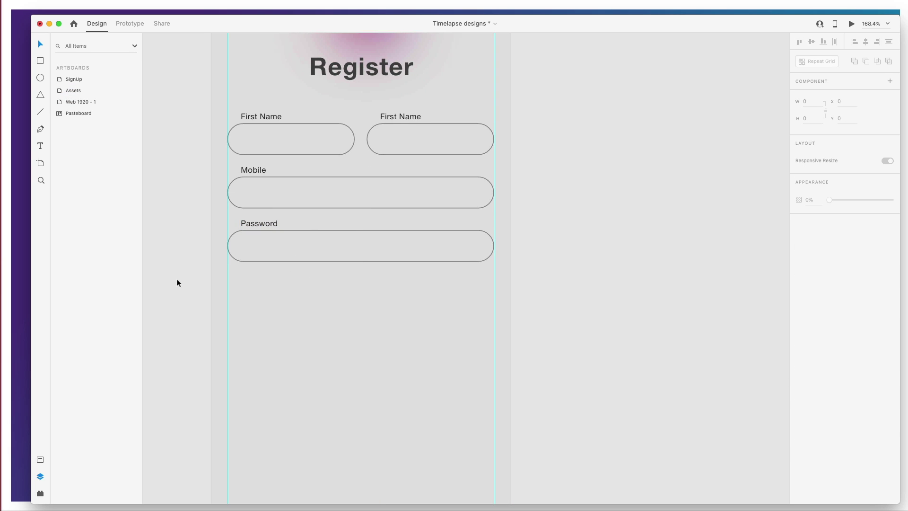
Step: Duplicate the Password field's outline below it at X 20, Y 536, spanning both guides
{"action": "left_click", "coordinate": [309, 231]}
{"action": "left_click_drag", "start_coordinate": [308, 229], "coordinate": [308, 301]}
{"action": "mouse_move", "coordinate": [492, 319]}
{"action": "left_mouse_down"}
{"action": "mouse_move", "coordinate": [458, 318]}
{"action": "mouse_move", "coordinate": [494, 318]}
{"action": "left_mouse_up"}
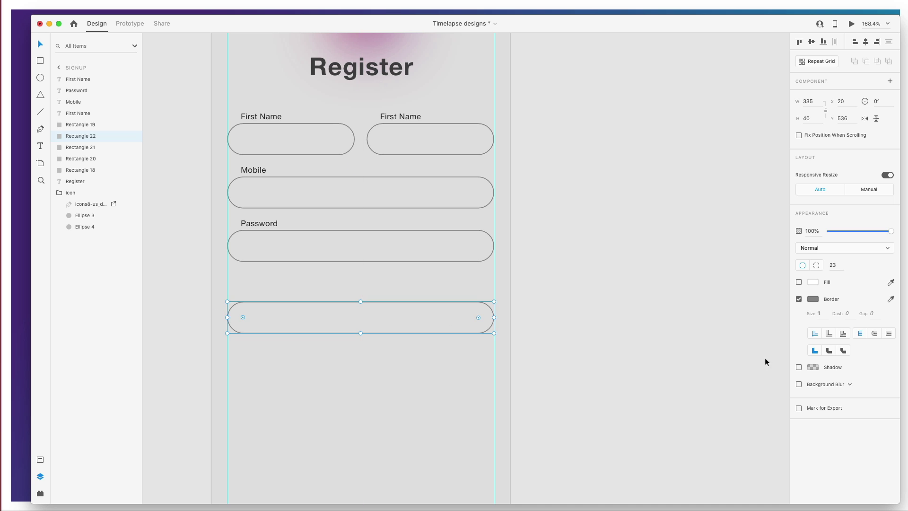
Step: Turn on the fill and turn off the border of the rounded shape below the Password field
{"action": "left_click", "coordinate": [798, 282]}
{"action": "left_click", "coordinate": [799, 299]}
{"action": "left_click", "coordinate": [813, 284]}
{"action": "left_click", "coordinate": [890, 282]}
{"action": "key", "text": "Escape"}
Step: Copy the purple rectangle from the Assets artboard and paste it into the SignUp screen
{"action": "left_click", "coordinate": [535, 267]}
{"action": "scroll", "coordinate": [535, 267], "scroll_direction": "up", "scroll_amount": 11}
{"action": "scroll", "coordinate": [536, 266], "scroll_direction": "up", "scroll_amount": 7}
{"action": "left_click", "coordinate": [435, 171]}
{"action": "key", "text": "super+c"}
{"action": "scroll", "coordinate": [438, 182], "scroll_direction": "down", "scroll_amount": 20}
{"action": "left_click", "coordinate": [407, 201]}
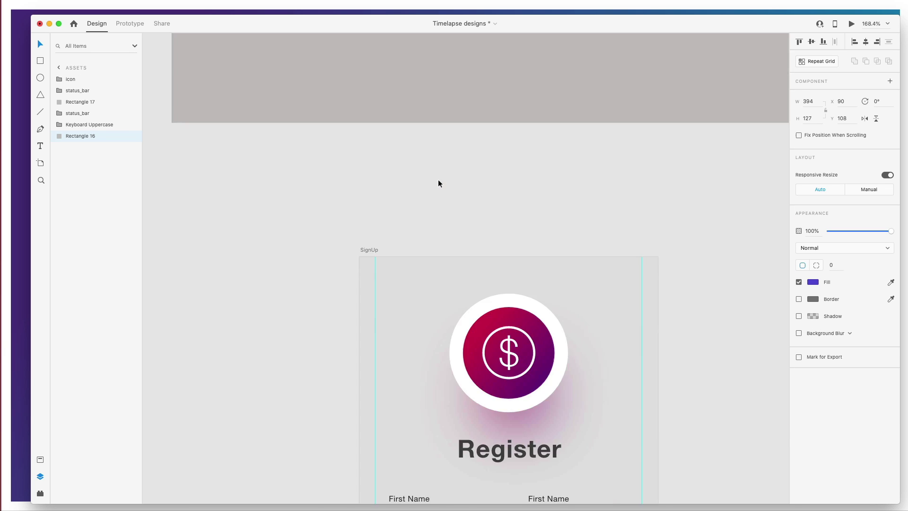
{"action": "key", "text": "super+v"}
{"action": "scroll", "coordinate": [454, 186], "scroll_direction": "up", "scroll_amount": 1}
{"action": "scroll", "coordinate": [457, 185], "scroll_direction": "right", "scroll_amount": 3}
Step: Fill the rounded button below the Password field with the pasted rectangle's purple and delete that rectangle
{"action": "left_click", "coordinate": [458, 185]}
{"action": "left_click", "coordinate": [815, 284]}
{"action": "left_click", "coordinate": [790, 318]}
{"action": "left_click", "coordinate": [433, 312]}
{"action": "left_click", "coordinate": [420, 301]}
{"action": "key", "text": "Delete"}
{"action": "left_click", "coordinate": [391, 186]}
Step: Add the button's purple fill to the document's colour assets
{"action": "left_click", "coordinate": [41, 460]}
{"action": "left_click", "coordinate": [132, 82]}
{"action": "left_click", "coordinate": [391, 244]}
{"action": "scroll", "coordinate": [391, 244], "scroll_direction": "up", "scroll_amount": 2}
Step: Duplicate the purple button, shrink the copy to about 283 by 22 and place it over the button's lower edge
{"action": "left_click", "coordinate": [364, 232]}
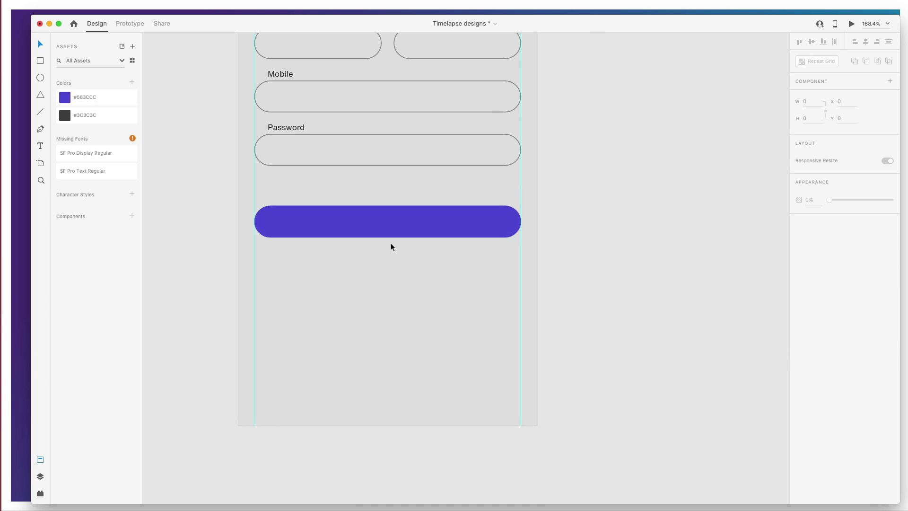
{"action": "left_click_drag", "start_coordinate": [365, 232], "coordinate": [362, 264]}
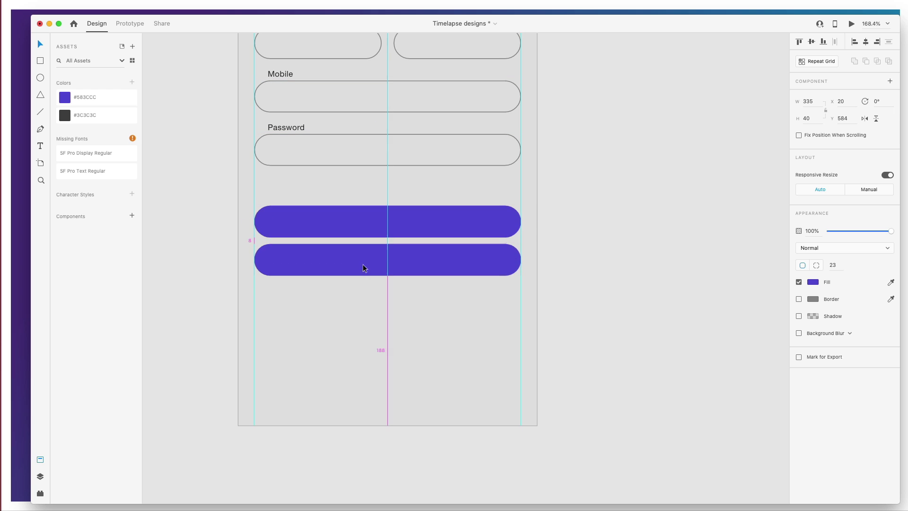
{"action": "left_click_drag", "start_coordinate": [521, 260], "coordinate": [500, 261]}
{"action": "left_click_drag", "start_coordinate": [387, 244], "coordinate": [442, 249]}
{"action": "left_click", "coordinate": [41, 475]}
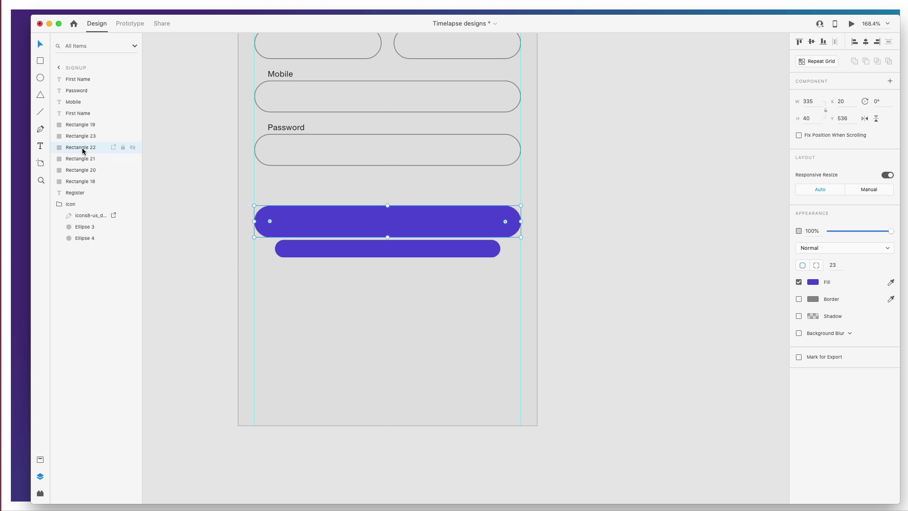
{"action": "left_click_drag", "start_coordinate": [336, 249], "coordinate": [356, 225]}
Step: Apply an Object Blur of 20 to the narrow purple copy so it glows beneath the button
{"action": "scroll", "coordinate": [355, 225], "scroll_direction": "up", "scroll_amount": 2}
{"action": "left_click", "coordinate": [799, 332]}
{"action": "left_click", "coordinate": [826, 334]}
{"action": "left_click", "coordinate": [829, 341]}
{"action": "left_click_drag", "start_coordinate": [872, 348], "coordinate": [859, 348]}
{"action": "left_click", "coordinate": [798, 333]}
{"action": "left_click", "coordinate": [798, 334]}
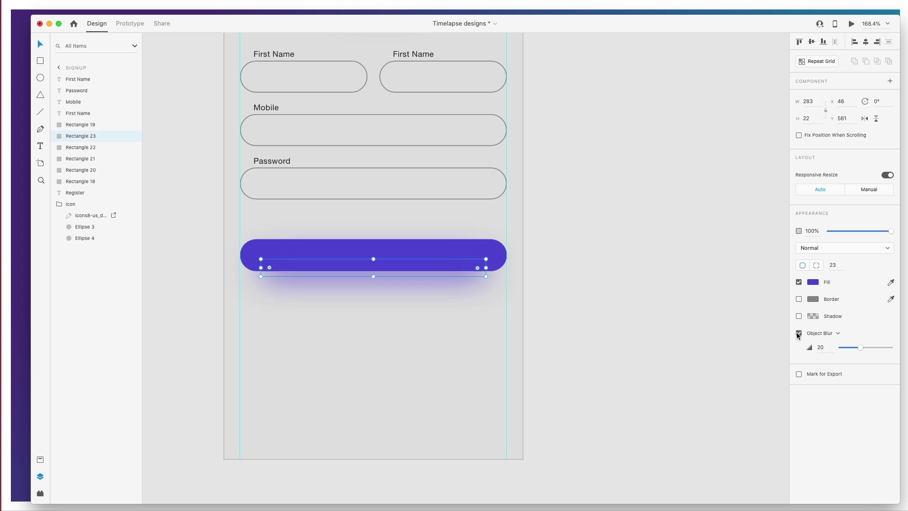
Step: Add a white "Register" text in Helvetica Neue Medium, size 18, centred on the purple button
{"action": "key", "text": "t"}
{"action": "left_click", "coordinate": [329, 258]}
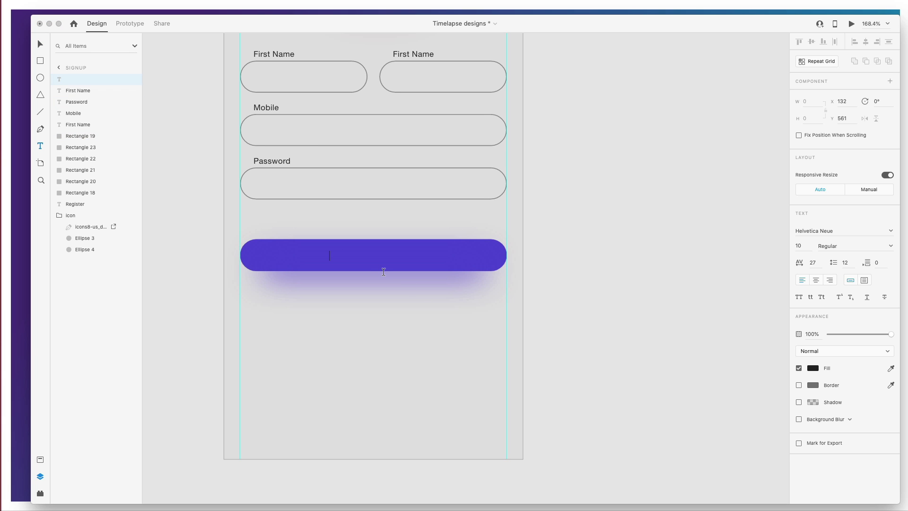
{"action": "left_click", "coordinate": [812, 368]}
{"action": "left_click", "coordinate": [701, 318]}
{"action": "left_click", "coordinate": [855, 246]}
{"action": "left_click", "coordinate": [842, 320]}
{"action": "key", "text": "Escape"}
{"action": "left_click_drag", "start_coordinate": [345, 260], "coordinate": [373, 258]}
{"action": "key", "text": "Escape"}
{"action": "left_click", "coordinate": [374, 256]}
Step: Duplicate the purple button shape below the Register button at X 20, Y 633
{"action": "left_click", "coordinate": [590, 268]}
{"action": "scroll", "coordinate": [589, 268], "scroll_direction": "up", "scroll_amount": 10}
{"action": "scroll", "coordinate": [590, 269], "scroll_direction": "down", "scroll_amount": 5}
{"action": "scroll", "coordinate": [589, 268], "scroll_direction": "up", "scroll_amount": 2}
{"action": "scroll", "coordinate": [589, 268], "scroll_direction": "up", "scroll_amount": 5}
{"action": "scroll", "coordinate": [590, 268], "scroll_direction": "down", "scroll_amount": 6}
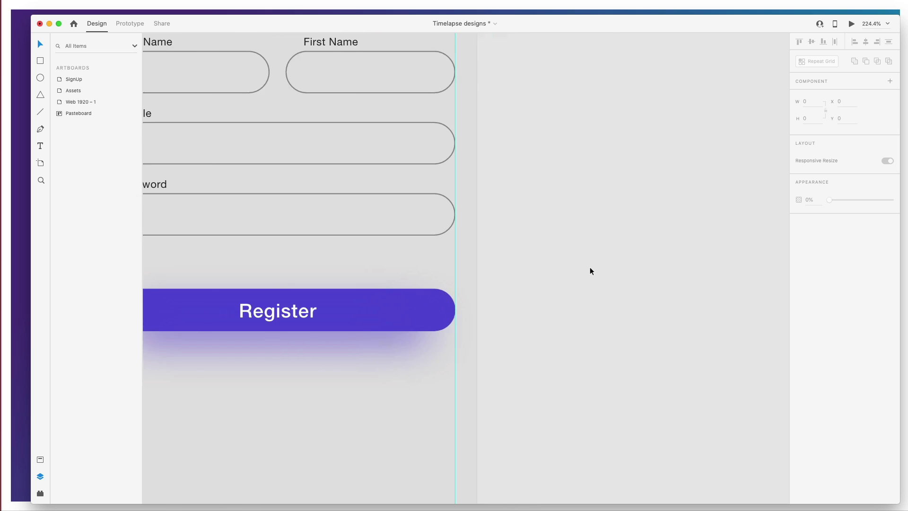
{"action": "scroll", "coordinate": [590, 268], "scroll_direction": "left", "scroll_amount": 4}
{"action": "left_click_drag", "start_coordinate": [512, 161], "coordinate": [511, 265]}
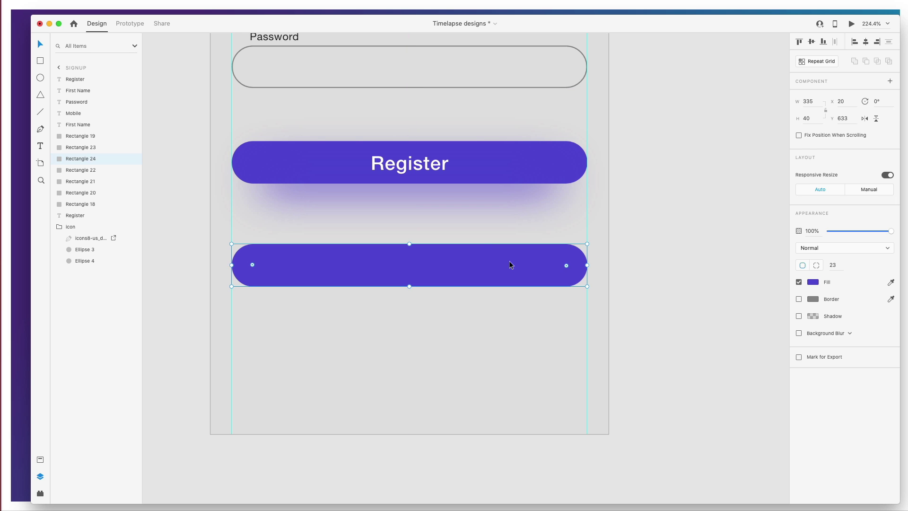
Step: Draw a horizontal divider line with border size 1 below the Register button and duplicate it alongside, leaving a central gap
{"action": "key", "text": "l"}
{"action": "left_click_drag", "start_coordinate": [233, 215], "coordinate": [400, 213]}
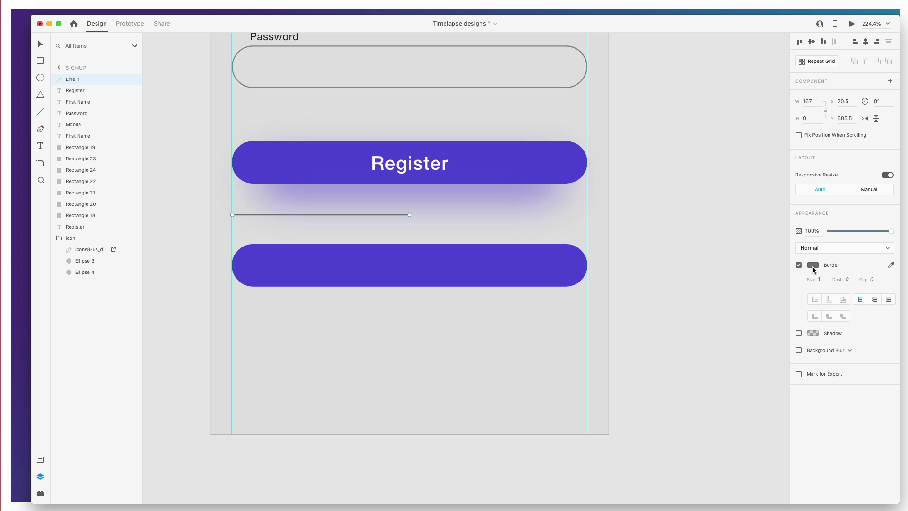
{"action": "type", "text": "2"}
{"action": "key", "text": "Return"}
{"action": "type", "text": "1"}
{"action": "key", "text": "Return"}
{"action": "left_click_drag", "start_coordinate": [333, 214], "coordinate": [546, 214]}
{"action": "left_click", "coordinate": [421, 226]}
Step: Add a dark grey "OR" text in the gap between the divider lines and enlarge it
{"action": "key", "text": "t"}
{"action": "left_click", "coordinate": [396, 215]}
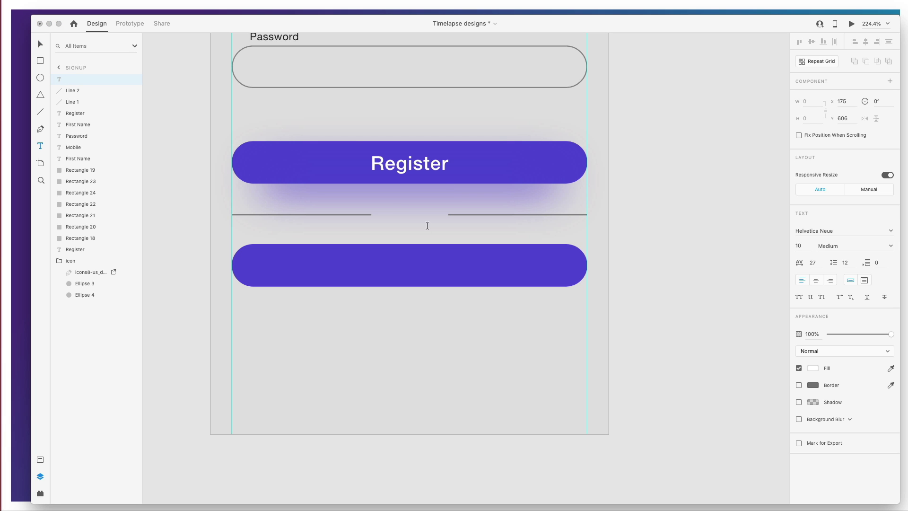
{"action": "left_click", "coordinate": [813, 368]}
{"action": "left_click", "coordinate": [703, 367]}
{"action": "left_click", "coordinate": [662, 345]}
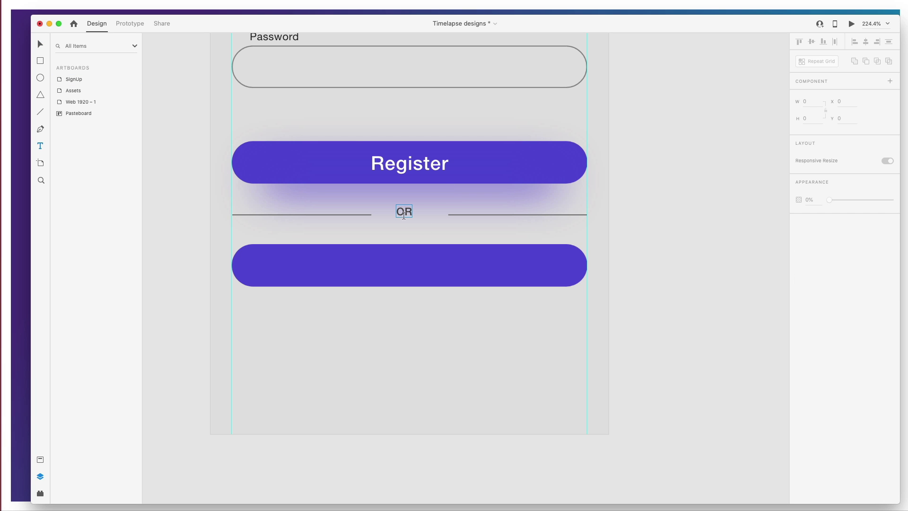
{"action": "left_click_drag", "start_coordinate": [404, 217], "coordinate": [413, 222]}
{"action": "scroll", "coordinate": [442, 223], "scroll_direction": "right", "scroll_amount": 2}
{"action": "key", "text": "Escape"}
Step: Duplicate the lower purple shape slightly downward to Y 653 and fill the copy dark grey
{"action": "left_click", "coordinate": [433, 271]}
{"action": "left_click_drag", "start_coordinate": [432, 268], "coordinate": [433, 289]}
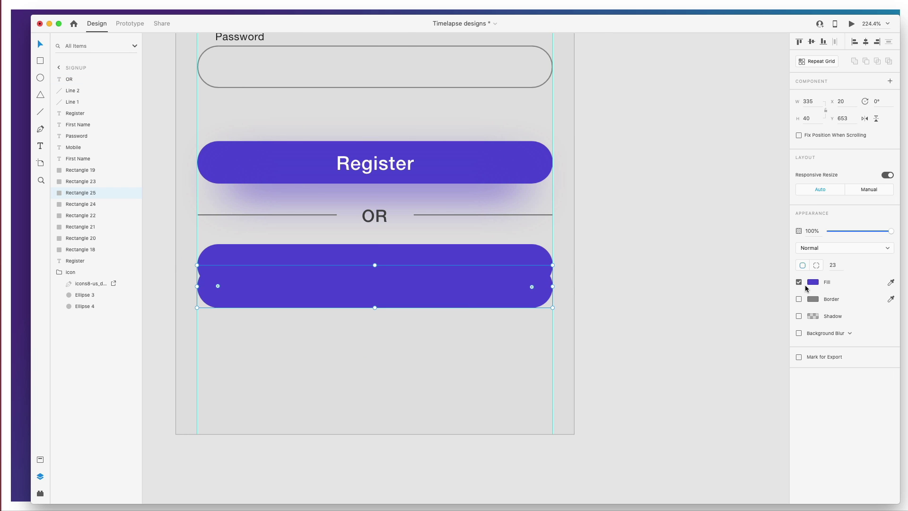
{"action": "left_click", "coordinate": [813, 282]}
{"action": "left_click_drag", "start_coordinate": [703, 270], "coordinate": [696, 281]}
Step: Fill the original lower purple shape with white and leave its border off
{"action": "left_click", "coordinate": [473, 256]}
{"action": "left_click", "coordinate": [799, 298]}
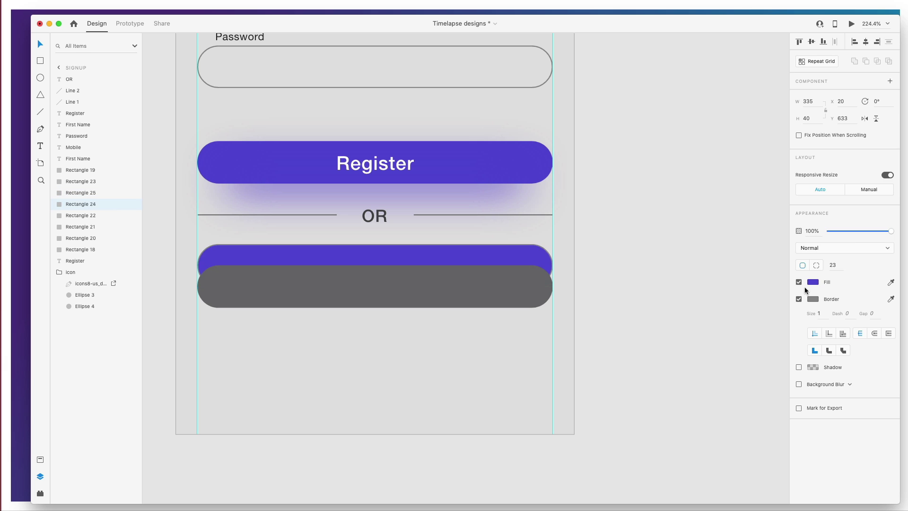
{"action": "left_click", "coordinate": [799, 283]}
{"action": "left_click", "coordinate": [812, 282]}
{"action": "left_click_drag", "start_coordinate": [704, 239], "coordinate": [692, 234]}
{"action": "left_click", "coordinate": [816, 283]}
{"action": "left_click", "coordinate": [798, 299]}
Step: Send the dark grey shape behind the white button and shrink it to about 289 by 28
{"action": "left_click", "coordinate": [518, 294]}
{"action": "left_click", "coordinate": [799, 333]}
{"action": "key", "text": "super+z"}
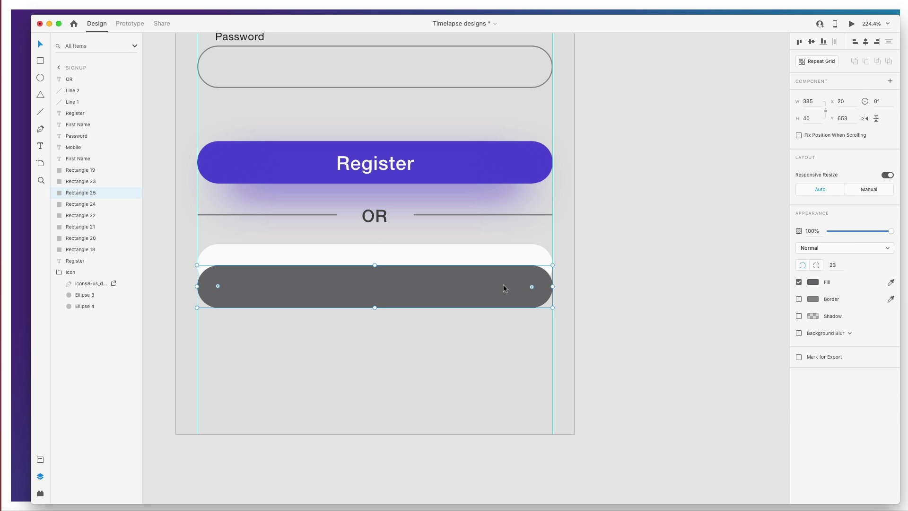
{"action": "key", "text": "super+bracketleft"}
{"action": "left_click_drag", "start_coordinate": [552, 288], "coordinate": [528, 287]}
{"action": "left_click_drag", "start_coordinate": [374, 308], "coordinate": [375, 301]}
Step: Apply an Object Blur of 30 to the dark grey shape as the white button's shadow
{"action": "left_click", "coordinate": [799, 333]}
{"action": "left_click", "coordinate": [834, 333]}
{"action": "left_click", "coordinate": [835, 340]}
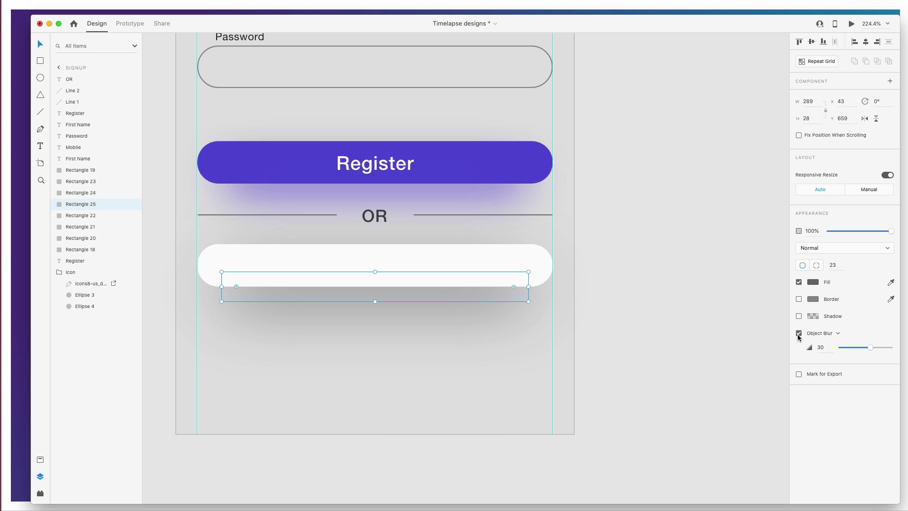
{"action": "left_click", "coordinate": [483, 349]}
Step: Search the icon library for "google" and place the Google logo on the white button, 19 by 19 at X 51, Y 644
{"action": "scroll", "coordinate": [483, 346], "scroll_direction": "up", "scroll_amount": 3}
{"action": "scroll", "coordinate": [483, 346], "scroll_direction": "right", "scroll_amount": 1}
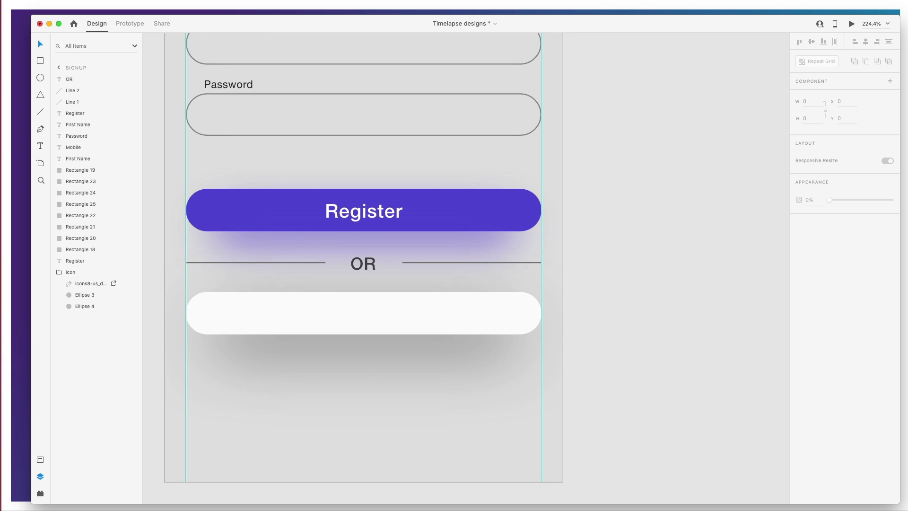
{"action": "key", "text": "super+Tab"}
{"action": "type", "text": "google"}
{"action": "left_click_drag", "start_coordinate": [588, 206], "coordinate": [258, 321]}
{"action": "left_click_drag", "start_coordinate": [248, 308], "coordinate": [239, 319]}
{"action": "left_click_drag", "start_coordinate": [235, 310], "coordinate": [235, 313]}
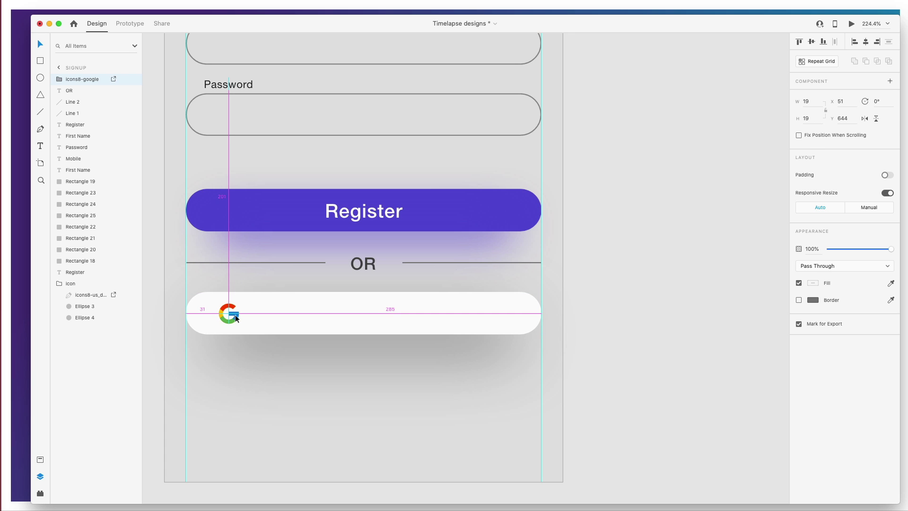
Step: Move the Register text onto the white button and change it to a dark grey "Register with Google"
{"action": "left_click", "coordinate": [614, 308]}
{"action": "scroll", "coordinate": [364, 265], "scroll_direction": "left", "scroll_amount": 1}
{"action": "left_click_drag", "start_coordinate": [400, 211], "coordinate": [354, 314]}
{"action": "left_click", "coordinate": [811, 369]}
{"action": "left_click", "coordinate": [699, 363]}
{"action": "double_click", "coordinate": [357, 310]}
{"action": "key", "text": "Right"}
{"action": "type", "text": "with Google"}
{"action": "key", "text": "Escape"}
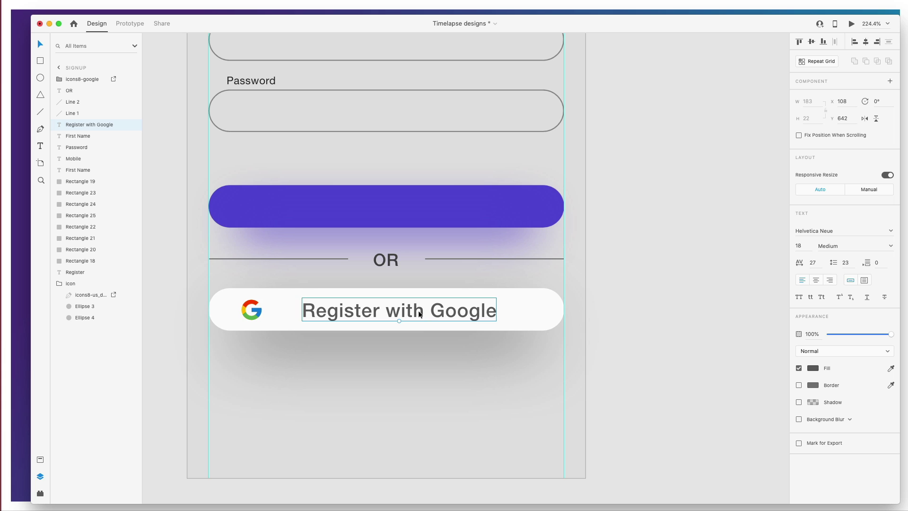
Step: Centre the "Register with Google" text horizontally on the white button beside the Google logo
{"action": "left_click", "coordinate": [865, 41]}
{"action": "left_click", "coordinate": [456, 375]}
{"action": "left_click", "coordinate": [255, 310]}
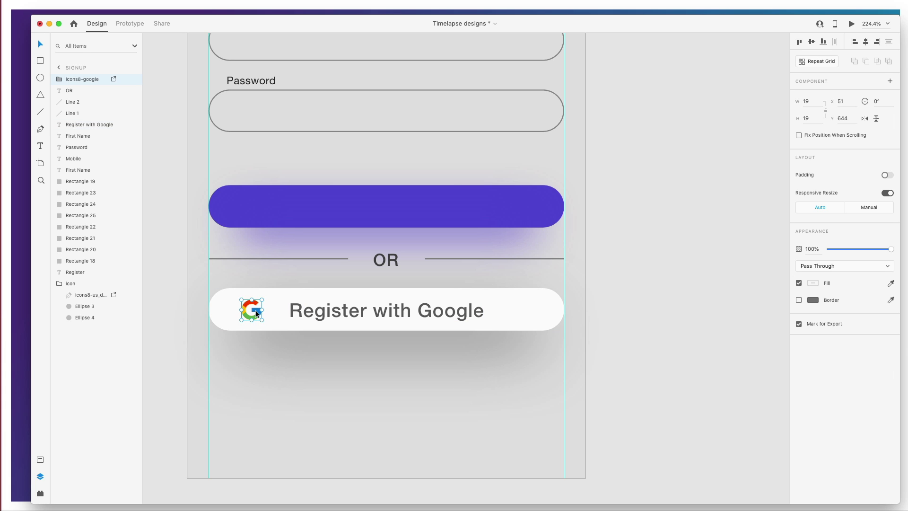
{"action": "key", "text": "shift+Left"}
{"action": "left_click", "coordinate": [496, 305], "text": "shift"}
{"action": "left_click", "coordinate": [632, 347]}
Step: Duplicate the "Register with Google" text onto the purple button and change the copy to a white "Register"
{"action": "scroll", "coordinate": [632, 347], "scroll_direction": "down", "scroll_amount": 5}
{"action": "left_click_drag", "start_coordinate": [399, 201], "coordinate": [490, 96]}
{"action": "double_click", "coordinate": [396, 96]}
{"action": "key", "text": "BackSpace"}
{"action": "key", "text": "super+a"}
{"action": "left_click", "coordinate": [813, 368]}
{"action": "left_click", "coordinate": [697, 326]}
{"action": "left_click", "coordinate": [669, 247]}
Step: Centre the Register text vertically and horizontally on the purple button
{"action": "scroll", "coordinate": [669, 246], "scroll_direction": "up", "scroll_amount": 4}
{"action": "left_click", "coordinate": [525, 190], "text": "shift"}
{"action": "left_click", "coordinate": [811, 42]}
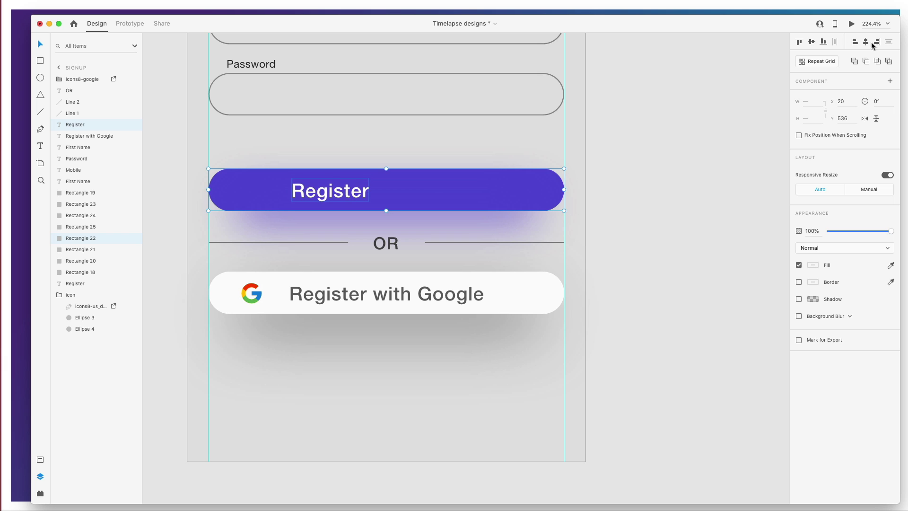
{"action": "left_click", "coordinate": [865, 42]}
{"action": "left_click", "coordinate": [665, 161]}
Step: Duplicate the "Register with Google" text near the artboard's lower edge and change the copy to "Already Registered ?"
{"action": "scroll", "coordinate": [665, 160], "scroll_direction": "up", "scroll_amount": 10}
{"action": "scroll", "coordinate": [665, 160], "scroll_direction": "down", "scroll_amount": 12}
{"action": "left_click", "coordinate": [402, 174]}
{"action": "left_click_drag", "start_coordinate": [402, 173], "coordinate": [403, 300]}
{"action": "double_click", "coordinate": [425, 297]}
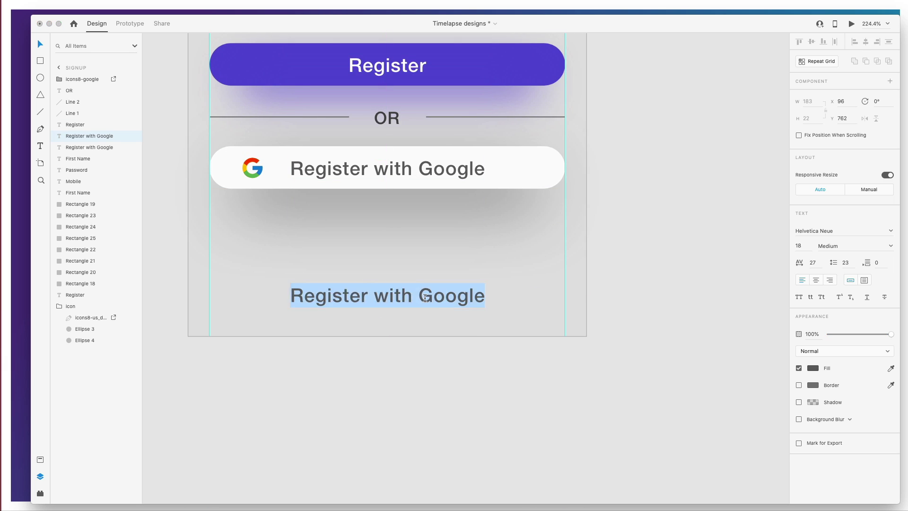
{"action": "type", "text": "Already"}
{"action": "key", "text": "Escape"}
{"action": "left_click_drag", "start_coordinate": [456, 298], "coordinate": [412, 299]}
{"action": "left_click_drag", "start_coordinate": [402, 301], "coordinate": [485, 304]}
{"action": "double_click", "coordinate": [485, 304]}
{"action": "type", "text": "Login"}
{"action": "key", "text": "Escape"}
{"action": "left_click_drag", "start_coordinate": [362, 304], "coordinate": [496, 305]}
{"action": "left_click_drag", "start_coordinate": [390, 302], "coordinate": [351, 299]}
{"action": "left_click", "coordinate": [491, 300]}
{"action": "key", "text": "Delete"}
Step: Set the "Already Registered ?" text to Helvetica Neue Regular, size 12
{"action": "left_click", "coordinate": [422, 301]}
{"action": "left_click", "coordinate": [890, 246]}
{"action": "left_click", "coordinate": [844, 351]}
Step: Duplicate the "Already Registered ?" text beside itself at X 224, Y 760 and change the copy to "Login"
{"action": "left_click_drag", "start_coordinate": [347, 294], "coordinate": [496, 290]}
{"action": "double_click", "coordinate": [496, 289]}
{"action": "type", "text": "Login"}
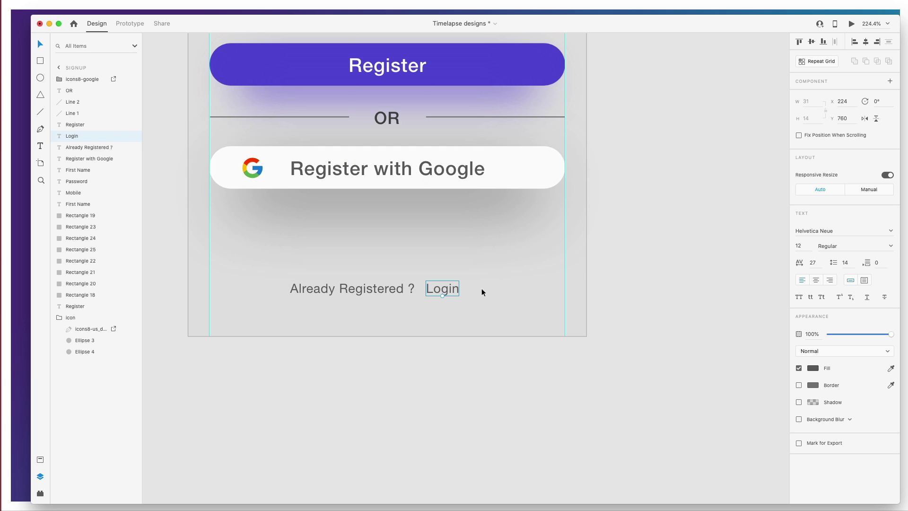
Step: Set the "Login" text fill to the purple sampled from the Register button
{"action": "left_click", "coordinate": [812, 369]}
{"action": "left_click", "coordinate": [794, 400]}
{"action": "left_click", "coordinate": [462, 69]}
{"action": "left_click", "coordinate": [674, 257]}
Step: Set the SignUp artboard's fill to white
{"action": "scroll", "coordinate": [603, 237], "scroll_direction": "down", "scroll_amount": 5}
{"action": "scroll", "coordinate": [603, 237], "scroll_direction": "up", "scroll_amount": 3}
{"action": "left_click", "coordinate": [357, 60]}
{"action": "left_click", "coordinate": [797, 261]}
{"action": "left_click", "coordinate": [812, 262]}
{"action": "left_click_drag", "start_coordinate": [711, 223], "coordinate": [700, 215]}
{"action": "left_click", "coordinate": [603, 209]}
Step: Duplicate the SignUp artboard beside the original
{"action": "scroll", "coordinate": [603, 209], "scroll_direction": "right", "scroll_amount": 2}
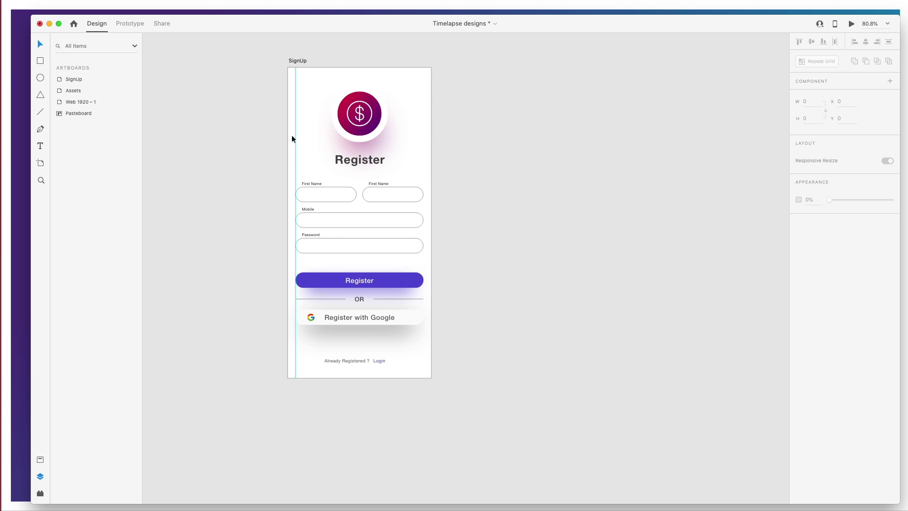
{"action": "scroll", "coordinate": [346, 169], "scroll_direction": "up", "scroll_amount": 5}
{"action": "scroll", "coordinate": [345, 169], "scroll_direction": "up", "scroll_amount": 3}
{"action": "scroll", "coordinate": [346, 169], "scroll_direction": "down", "scroll_amount": 3}
{"action": "scroll", "coordinate": [346, 170], "scroll_direction": "up", "scroll_amount": 4}
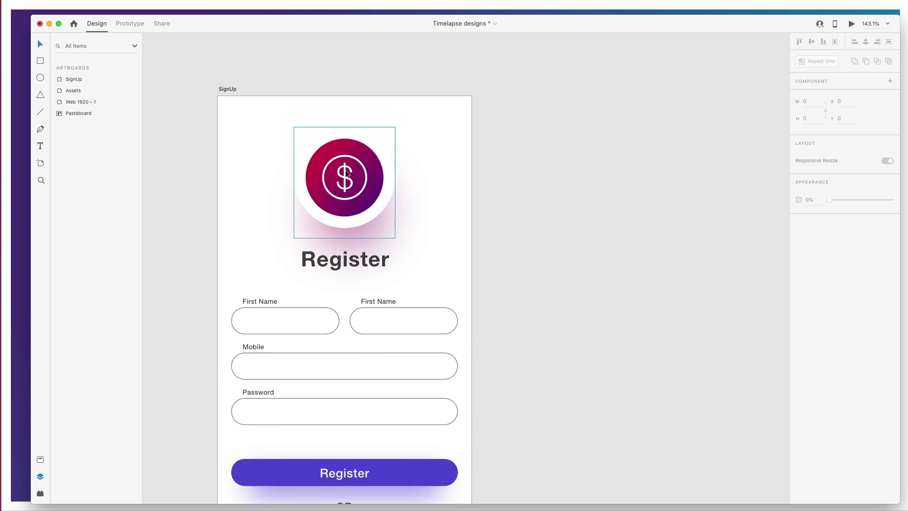
{"action": "scroll", "coordinate": [345, 172], "scroll_direction": "down", "scroll_amount": 3}
{"action": "left_click", "coordinate": [217, 56]}
{"action": "left_click_drag", "start_coordinate": [217, 55], "coordinate": [455, 55]}
{"action": "double_click", "coordinate": [456, 56]}
{"action": "type", "text": "Signup da"}
{"action": "key", "text": "Escape"}
Step: Set the duplicated artboard's fill to dark grey for a dark version
{"action": "left_click", "coordinate": [812, 262]}
{"action": "left_click", "coordinate": [701, 278]}
{"action": "left_click", "coordinate": [683, 166]}
Step: Change the Register heading on the dark artboard to white
{"action": "scroll", "coordinate": [682, 166], "scroll_direction": "right", "scroll_amount": 2}
{"action": "left_click", "coordinate": [534, 193]}
{"action": "left_click", "coordinate": [811, 367]}
{"action": "left_click", "coordinate": [703, 318]}
{"action": "left_click", "coordinate": [685, 237]}
Step: Change the "Already Registered ?" text on the dark artboard to white
{"action": "scroll", "coordinate": [685, 237], "scroll_direction": "down", "scroll_amount": 1}
{"action": "scroll", "coordinate": [685, 237], "scroll_direction": "right", "scroll_amount": 1}
{"action": "left_click", "coordinate": [489, 442]}
{"action": "left_click", "coordinate": [812, 367]}
{"action": "left_click", "coordinate": [701, 314]}
{"action": "left_click", "coordinate": [680, 312]}
Step: Change the First Name, Mobile and Password labels on the dark artboard to white
{"action": "left_click", "coordinate": [427, 269]}
{"action": "left_click", "coordinate": [812, 368]}
{"action": "left_click", "coordinate": [702, 318]}
{"action": "left_click", "coordinate": [663, 239]}
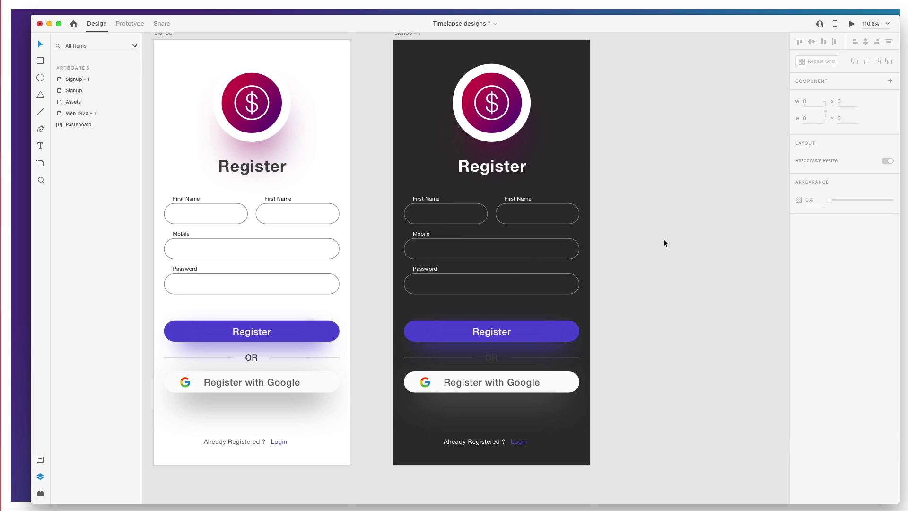
Step: Change the "OR" text on the dark artboard to white
{"action": "scroll", "coordinate": [663, 239], "scroll_direction": "up", "scroll_amount": 1}
{"action": "left_click", "coordinate": [492, 357]}
{"action": "left_click", "coordinate": [812, 368]}
{"action": "left_click", "coordinate": [702, 318]}
{"action": "left_click", "coordinate": [670, 287]}
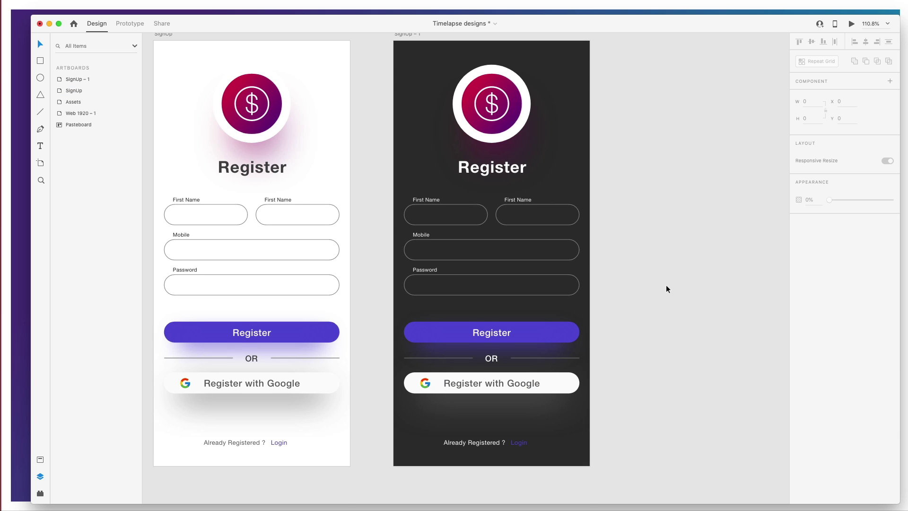
Step: Set the "Login" text fill on the dark artboard to the near-white #F3F2F7
{"action": "scroll", "coordinate": [666, 285], "scroll_direction": "up", "scroll_amount": 5}
{"action": "scroll", "coordinate": [666, 285], "scroll_direction": "down", "scroll_amount": 5}
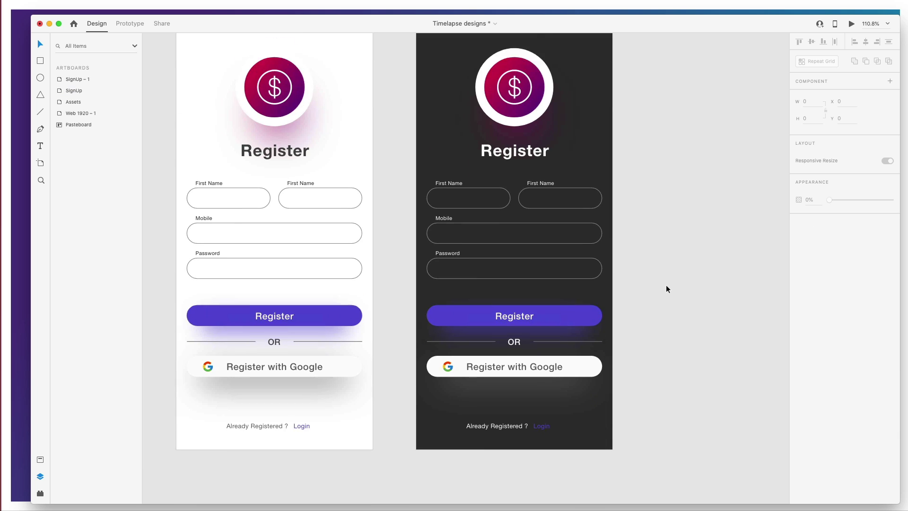
{"action": "left_click", "coordinate": [542, 386]}
{"action": "left_click", "coordinate": [813, 367]}
{"action": "left_click", "coordinate": [702, 318]}
{"action": "left_click", "coordinate": [720, 319]}
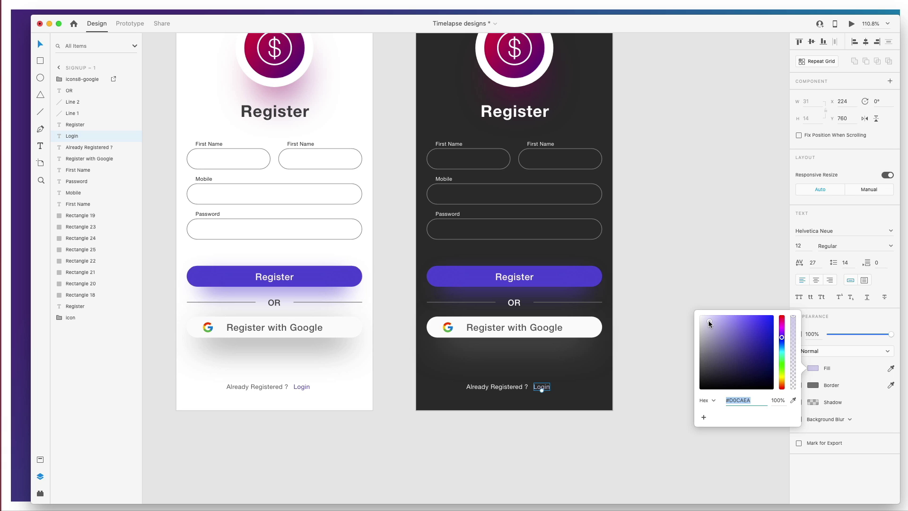
{"action": "left_click", "coordinate": [711, 318]}
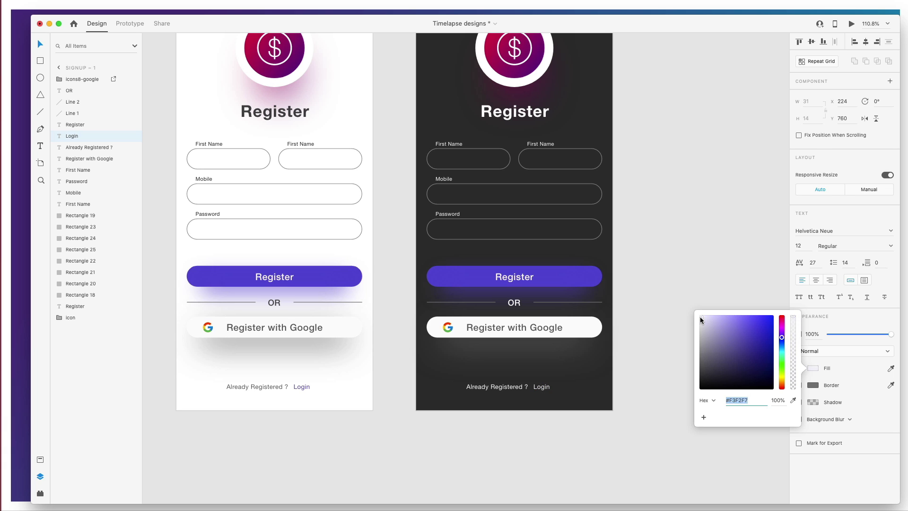
{"action": "left_click", "coordinate": [673, 298]}
Step: Draw a rounded rectangle about 48 × 18 around the "Login" text on the white artboard
{"action": "scroll", "coordinate": [673, 299], "scroll_direction": "up", "scroll_amount": 4}
{"action": "scroll", "coordinate": [657, 335], "scroll_direction": "up", "scroll_amount": 5}
{"action": "scroll", "coordinate": [656, 335], "scroll_direction": "down", "scroll_amount": 6}
{"action": "scroll", "coordinate": [657, 335], "scroll_direction": "left", "scroll_amount": 10}
{"action": "scroll", "coordinate": [461, 361], "scroll_direction": "right", "scroll_amount": 1}
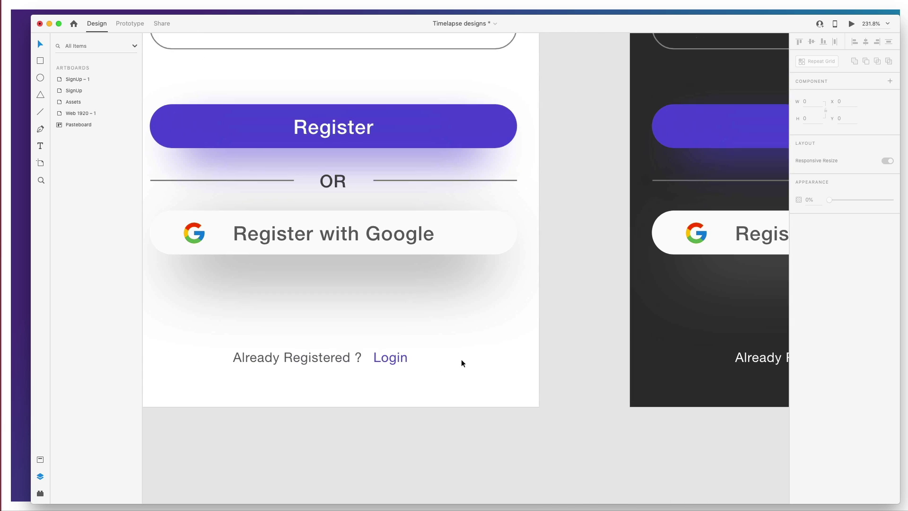
{"action": "scroll", "coordinate": [461, 360], "scroll_direction": "up", "scroll_amount": 1}
{"action": "left_click", "coordinate": [396, 385]}
{"action": "left_click_drag", "start_coordinate": [366, 362], "coordinate": [415, 376]}
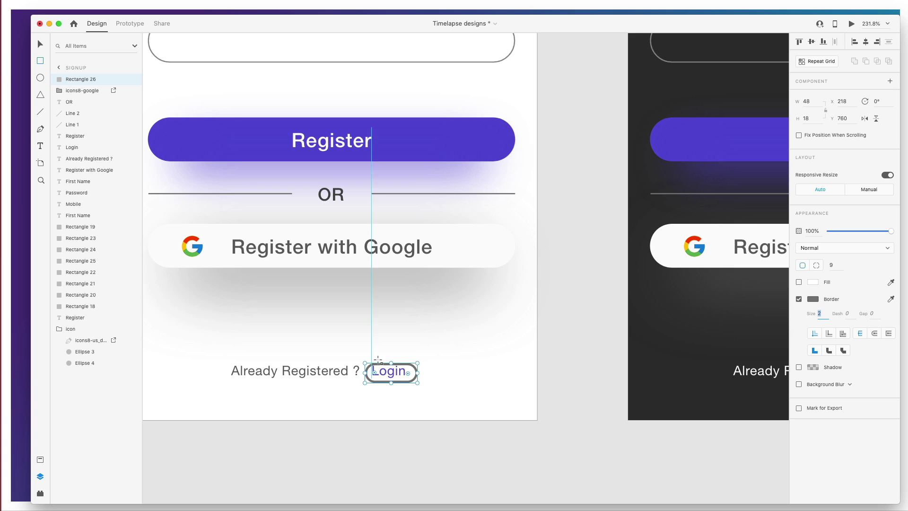
Step: Give the rectangle around "Login" a purple border and fill sampled from the Register button
{"action": "key", "text": "v"}
{"action": "left_click", "coordinate": [821, 300]}
{"action": "left_click", "coordinate": [792, 331]}
{"action": "left_click", "coordinate": [452, 148]}
{"action": "left_click", "coordinate": [812, 282]}
{"action": "left_click", "coordinate": [813, 282]}
{"action": "left_click", "coordinate": [798, 282]}
{"action": "left_click", "coordinate": [813, 283]}
{"action": "left_click", "coordinate": [792, 319]}
{"action": "left_click", "coordinate": [442, 151]}
Step: Send the purple rectangle backward in the layer order until it lies behind the "Login" text
{"action": "left_click", "coordinate": [423, 365]}
{"action": "left_click", "coordinate": [415, 368]}
{"action": "key", "text": "super+["}
{"action": "key", "text": "super+["}
{"action": "key", "text": "super+["}
{"action": "key", "text": "super+["}
{"action": "key", "text": "super+["}
{"action": "key", "text": "super+["}
{"action": "key", "text": "super+["}
{"action": "key", "text": "super+["}
{"action": "key", "text": "super+["}
{"action": "key", "text": "super+["}
{"action": "key", "text": "super+["}
{"action": "key", "text": "super+["}
{"action": "key", "text": "super+["}
{"action": "key", "text": "super+["}
{"action": "key", "text": "super+["}
{"action": "key", "text": "super+["}
Step: Change the "Login" text on the purple rectangle to white
{"action": "left_click", "coordinate": [430, 370]}
{"action": "double_click", "coordinate": [396, 371]}
{"action": "left_click", "coordinate": [812, 369]}
{"action": "left_click_drag", "start_coordinate": [728, 331], "coordinate": [696, 314]}
{"action": "left_click", "coordinate": [574, 317]}
{"action": "left_click", "coordinate": [574, 317]}
Step: Group the "Login" text with its purple rectangle and move the group to X 220, Y 756, beside "Already Registered ?"
{"action": "scroll", "coordinate": [575, 317], "scroll_direction": "down", "scroll_amount": 5}
{"action": "scroll", "coordinate": [478, 345], "scroll_direction": "up", "scroll_amount": 6}
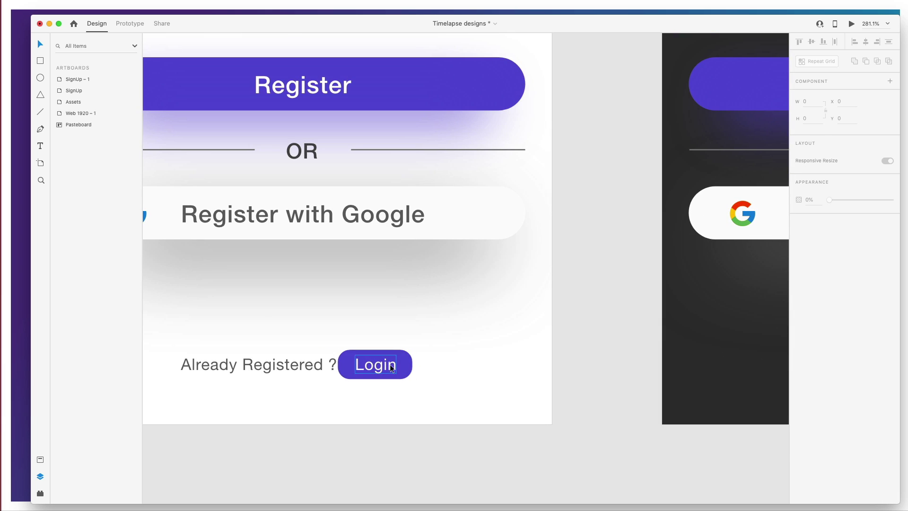
{"action": "left_click", "coordinate": [385, 369]}
{"action": "left_click", "coordinate": [402, 366], "text": "shift"}
{"action": "key", "text": "super+g"}
{"action": "left_click_drag", "start_coordinate": [400, 366], "coordinate": [408, 365]}
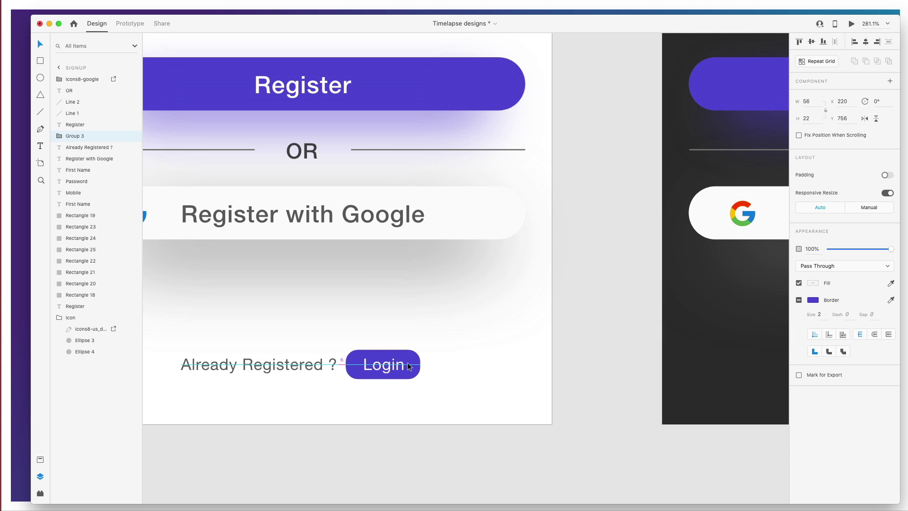
Step: Delete the plain "Login" text from the dark artboard
{"action": "left_click", "coordinate": [593, 342]}
{"action": "scroll", "coordinate": [593, 342], "scroll_direction": "down", "scroll_amount": 5}
{"action": "scroll", "coordinate": [593, 342], "scroll_direction": "right", "scroll_amount": 3}
{"action": "scroll", "coordinate": [593, 342], "scroll_direction": "up", "scroll_amount": 2}
{"action": "left_click", "coordinate": [619, 414]}
{"action": "key", "text": "Delete"}
Step: Copy the purple Login button group from the white artboard and paste it into the dark artboard
{"action": "left_click", "coordinate": [400, 414]}
{"action": "key", "text": "super+c"}
{"action": "left_click", "coordinate": [520, 415]}
{"action": "key", "text": "super+v"}
{"action": "left_click", "coordinate": [661, 418]}
{"action": "scroll", "coordinate": [661, 418], "scroll_direction": "right", "scroll_amount": 3}
{"action": "scroll", "coordinate": [662, 418], "scroll_direction": "up", "scroll_amount": 2}
{"action": "scroll", "coordinate": [661, 418], "scroll_direction": "down", "scroll_amount": 1}
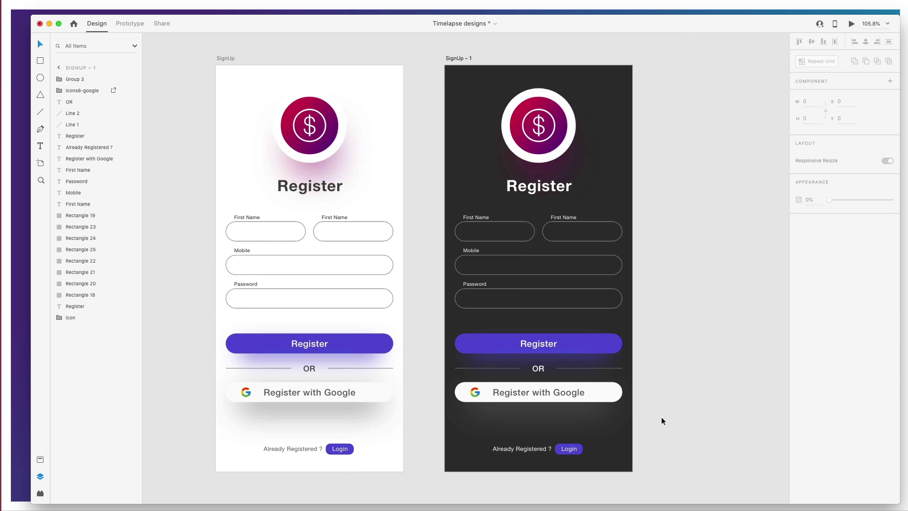
{"action": "left_click", "coordinate": [202, 203]}
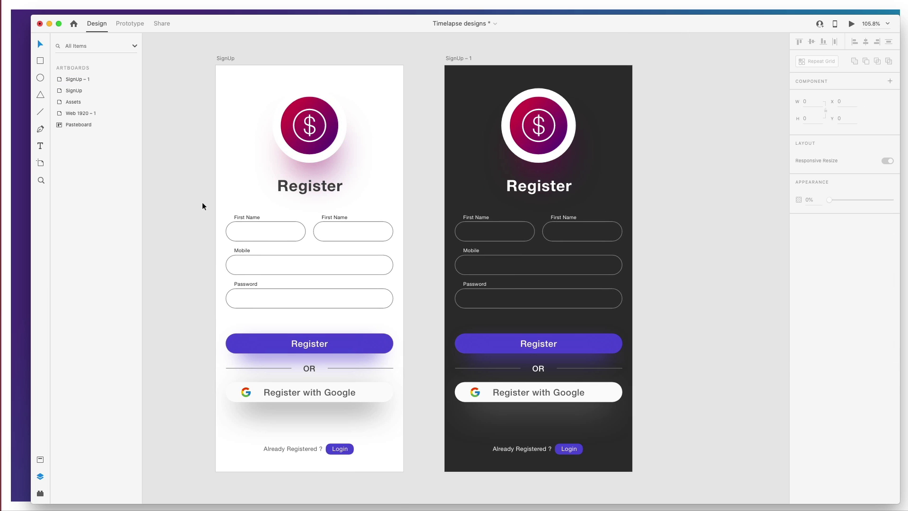
Step: Duplicate the white SignUp artboard and place the copy below the originals at X 70, Y 3774
{"action": "scroll", "coordinate": [203, 202], "scroll_direction": "up", "scroll_amount": 2}
{"action": "left_click", "coordinate": [225, 89]}
{"action": "key", "text": "super+d"}
{"action": "left_click_drag", "start_coordinate": [410, 66], "coordinate": [394, 427]}
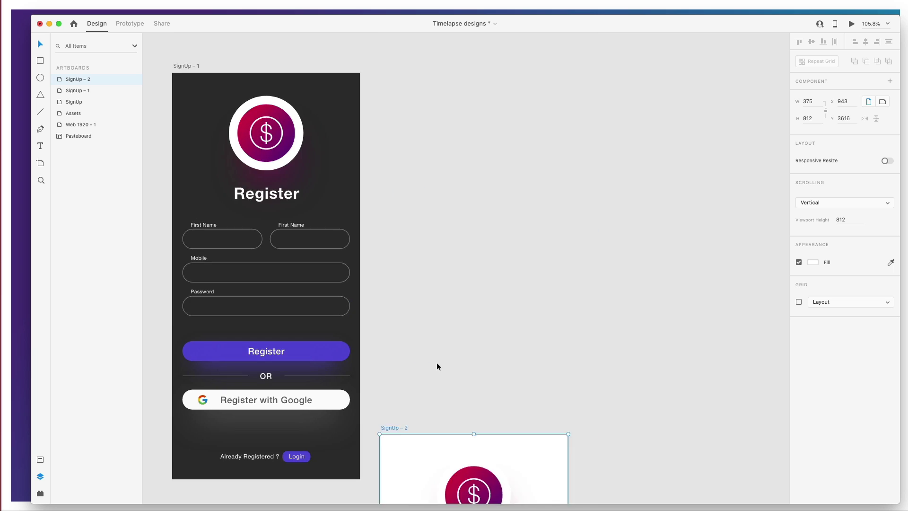
{"action": "scroll", "coordinate": [432, 369], "scroll_direction": "down", "scroll_amount": 4}
{"action": "scroll", "coordinate": [432, 369], "scroll_direction": "left", "scroll_amount": 5}
{"action": "left_click_drag", "start_coordinate": [610, 256], "coordinate": [175, 333]}
{"action": "scroll", "coordinate": [327, 331], "scroll_direction": "down", "scroll_amount": 6}
{"action": "scroll", "coordinate": [326, 331], "scroll_direction": "left", "scroll_amount": 1}
{"action": "scroll", "coordinate": [331, 333], "scroll_direction": "up", "scroll_amount": 2}
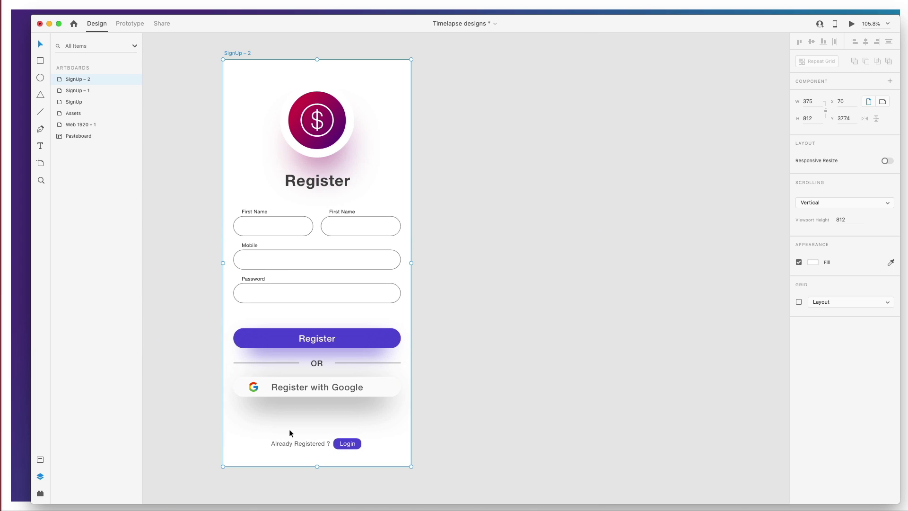
Step: Delete both First Name fields and labels from the new artboard and change its heading to a horizontally centred "Login"
{"action": "left_click_drag", "start_coordinate": [252, 202], "coordinate": [354, 229]}
{"action": "key", "text": "Delete"}
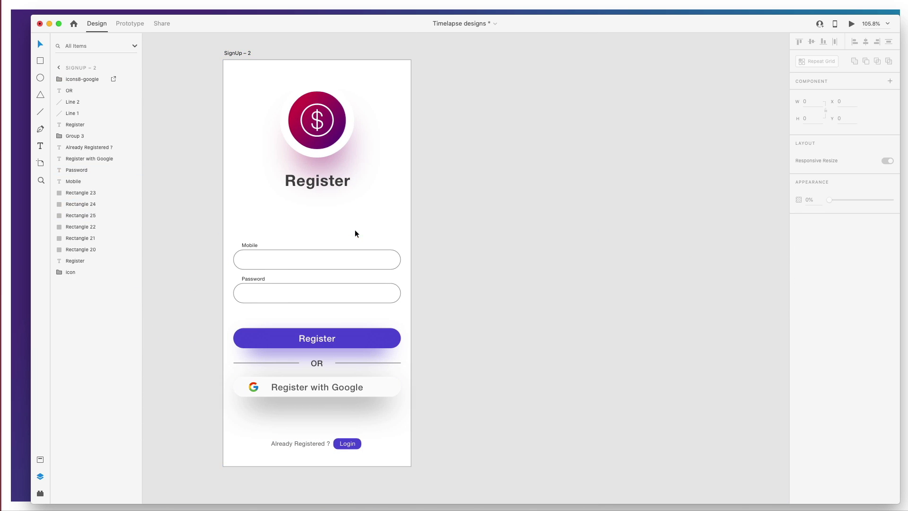
{"action": "double_click", "coordinate": [325, 182]}
{"action": "type", "text": "Login"}
{"action": "left_click", "coordinate": [865, 42]}
Step: Move the Mobile and Password fields with their labels up beneath the Login heading
{"action": "left_click_drag", "start_coordinate": [265, 222], "coordinate": [247, 285]}
{"action": "left_click_drag", "start_coordinate": [249, 243], "coordinate": [249, 197]}
{"action": "left_click", "coordinate": [352, 300]}
{"action": "left_click_drag", "start_coordinate": [359, 338], "coordinate": [359, 286]}
{"action": "key", "text": "super+z"}
Step: Move the purple Register button, the OR divider and the Google button with its text up by about 90 px
{"action": "left_click_drag", "start_coordinate": [266, 293], "coordinate": [336, 384]}
{"action": "key", "text": "shift+Up"}
{"action": "key", "text": "shift+Up"}
{"action": "key", "text": "shift+Up"}
{"action": "key", "text": "shift+Up"}
{"action": "key", "text": "shift+Up"}
{"action": "key", "text": "shift+Up"}
{"action": "key", "text": "shift+Up"}
{"action": "key", "text": "shift+Up"}
{"action": "key", "text": "shift+Up"}
{"action": "key", "text": "shift+Up"}
{"action": "key", "text": "shift+Down"}
{"action": "left_click", "coordinate": [398, 373]}
Step: Change the purple button's text to "Login" on the new artboard
{"action": "double_click", "coordinate": [328, 292]}
{"action": "type", "text": "Log"}
{"action": "key", "text": "Escape"}
{"action": "left_click", "coordinate": [530, 176]}
Step: Move the Google icon onto its white button at X 51, Y 554, and change the button's text to "Login with Google"
{"action": "scroll", "coordinate": [531, 176], "scroll_direction": "down", "scroll_amount": 2}
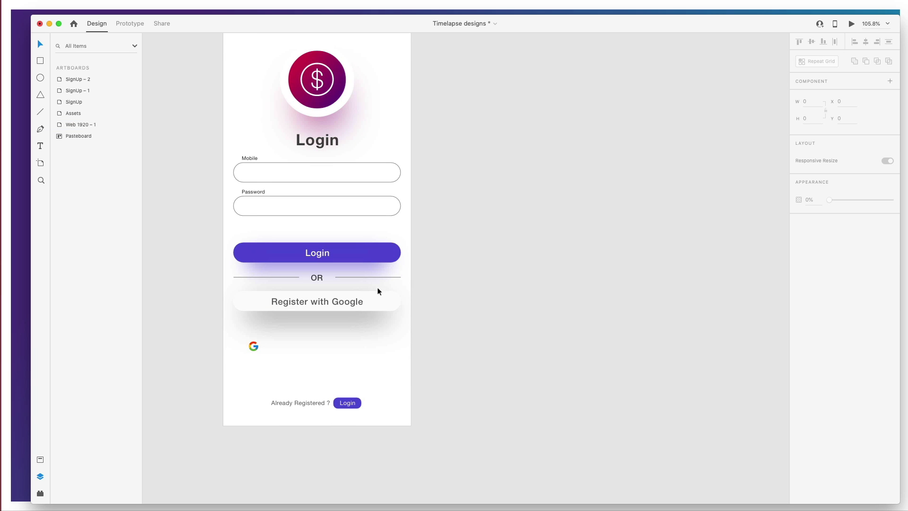
{"action": "left_click_drag", "start_coordinate": [255, 347], "coordinate": [254, 302]}
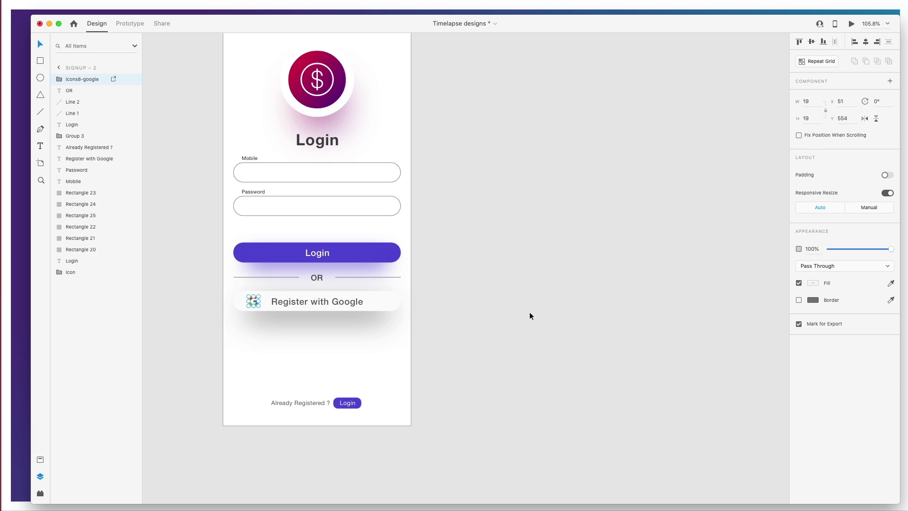
{"action": "double_click", "coordinate": [300, 301]}
{"action": "type", "text": "Login with Google"}
{"action": "left_click", "coordinate": [565, 167]}
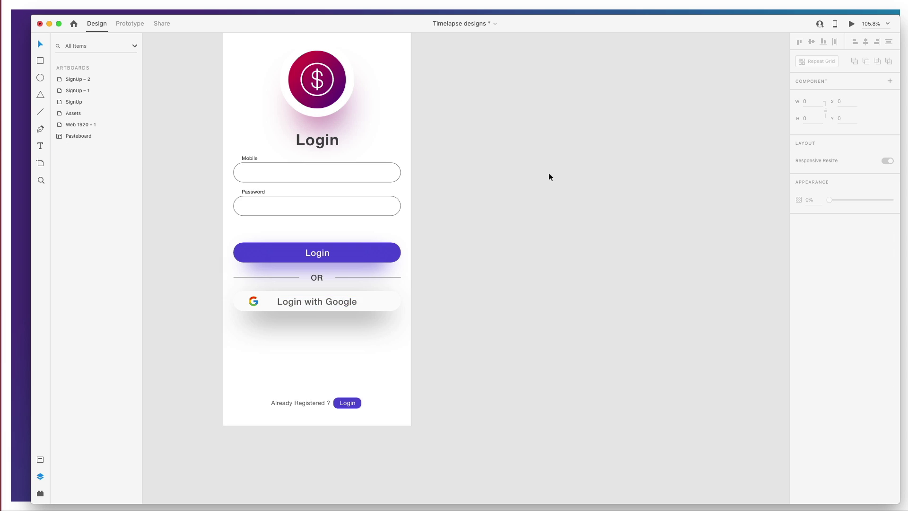
Step: Change the footer text to "Not Registered ?" and the label of the small purple button beside it to "Signup"
{"action": "scroll", "coordinate": [452, 302], "scroll_direction": "right", "scroll_amount": 2}
{"action": "left_click", "coordinate": [242, 402]}
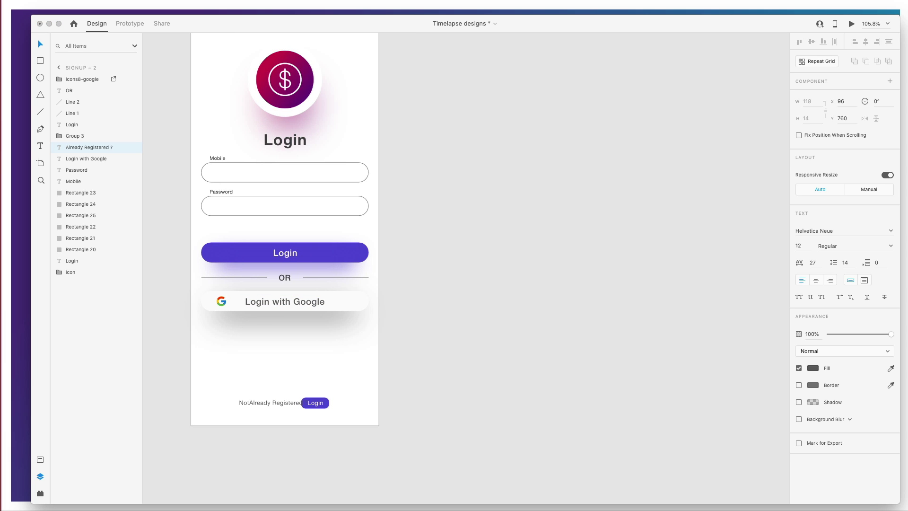
{"action": "left_click", "coordinate": [407, 400]}
{"action": "double_click", "coordinate": [319, 403]}
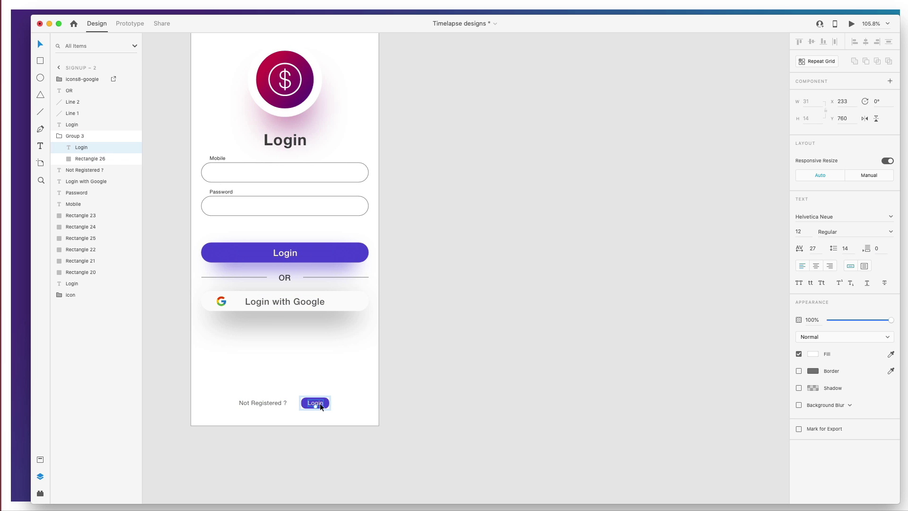
{"action": "double_click", "coordinate": [320, 403]}
{"action": "type", "text": "Signup"}
{"action": "left_click", "coordinate": [332, 404]}
Step: Adjust the position of the "Signup" label and its small purple button in the footer
{"action": "scroll", "coordinate": [332, 405], "scroll_direction": "up", "scroll_amount": 5}
{"action": "scroll", "coordinate": [333, 403], "scroll_direction": "left", "scroll_amount": 5}
{"action": "left_click_drag", "start_coordinate": [348, 402], "coordinate": [349, 402]}
{"action": "left_click", "coordinate": [529, 401]}
{"action": "double_click", "coordinate": [522, 401]}
{"action": "left_click_drag", "start_coordinate": [529, 401], "coordinate": [514, 401]}
{"action": "left_click", "coordinate": [633, 395]}
Step: Copy the Mobile label to just beneath the right end of the Password field and change its text to "Forgot Password?"
{"action": "scroll", "coordinate": [633, 396], "scroll_direction": "down", "scroll_amount": 5}
{"action": "scroll", "coordinate": [591, 359], "scroll_direction": "up", "scroll_amount": 3}
{"action": "scroll", "coordinate": [591, 359], "scroll_direction": "right", "scroll_amount": 4}
{"action": "left_click_drag", "start_coordinate": [252, 173], "coordinate": [394, 259]}
{"action": "double_click", "coordinate": [393, 260]}
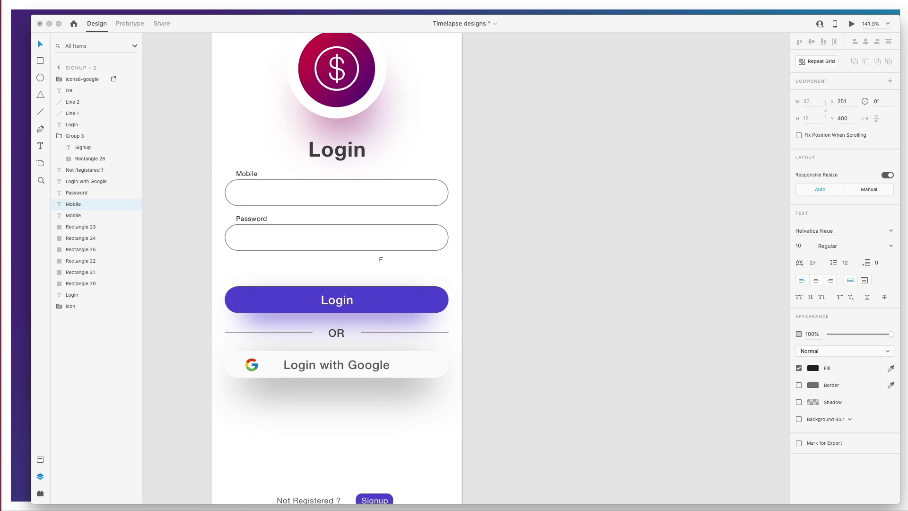
{"action": "key", "text": "Escape"}
{"action": "scroll", "coordinate": [401, 268], "scroll_direction": "right", "scroll_amount": 2}
{"action": "left_click_drag", "start_coordinate": [402, 267], "coordinate": [404, 264]}
{"action": "left_click", "coordinate": [523, 256]}
Step: Duplicate the light login artboard to X 528, Y 3774 and give the copy a dark grey fill
{"action": "scroll", "coordinate": [523, 257], "scroll_direction": "down", "scroll_amount": 5}
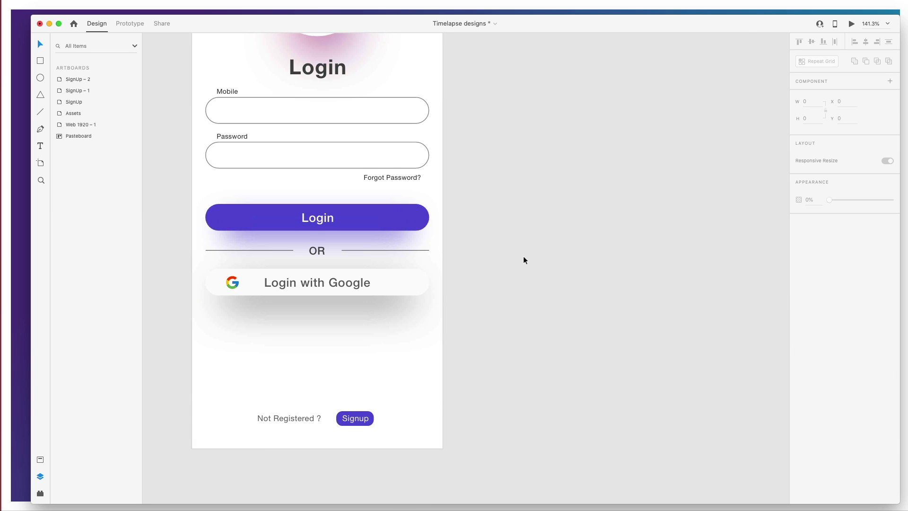
{"action": "scroll", "coordinate": [523, 256], "scroll_direction": "down", "scroll_amount": 4}
{"action": "left_click", "coordinate": [234, 95]}
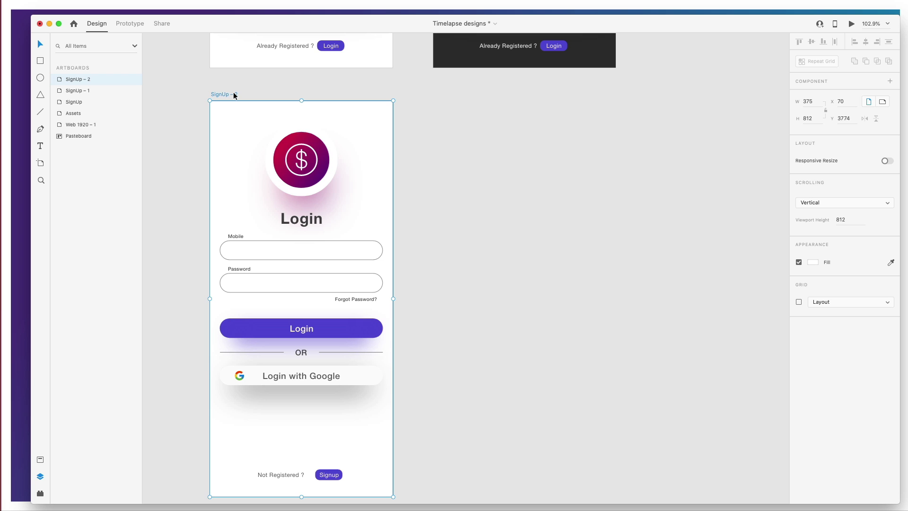
{"action": "left_click_drag", "start_coordinate": [234, 94], "coordinate": [449, 93]}
{"action": "left_click", "coordinate": [812, 262]}
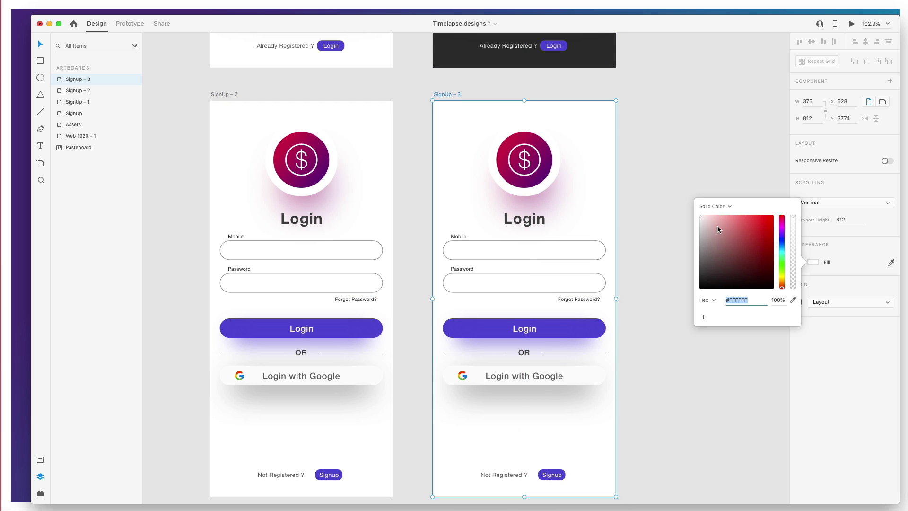
{"action": "left_click_drag", "start_coordinate": [722, 231], "coordinate": [701, 280]}
{"action": "left_click", "coordinate": [604, 49]}
Step: Recolour the Login heading, the "Not Registered ?" text and the OR text white on the dark artboard
{"action": "left_click", "coordinate": [534, 217]}
{"action": "left_click", "coordinate": [813, 368]}
{"action": "left_click_drag", "start_coordinate": [722, 340], "coordinate": [681, 307]}
{"action": "left_click", "coordinate": [681, 307]}
{"action": "left_click", "coordinate": [492, 475]}
{"action": "left_click", "coordinate": [813, 368]}
{"action": "left_click", "coordinate": [500, 353]}
{"action": "left_click_drag", "start_coordinate": [739, 349], "coordinate": [681, 316]}
{"action": "left_click", "coordinate": [813, 368]}
{"action": "left_click", "coordinate": [681, 317]}
Step: Recolour the Mobile, Password and "Forgot Password?" labels to near white on the dark artboard
{"action": "left_click", "coordinate": [435, 237]}
{"action": "left_click", "coordinate": [440, 267], "text": "shift"}
{"action": "left_click", "coordinate": [554, 299], "text": "shift"}
{"action": "left_click", "coordinate": [813, 368]}
{"action": "left_click", "coordinate": [694, 312]}
{"action": "left_click", "coordinate": [668, 256]}
Step: Duplicate the light login artboard and place the copy beneath the original at X 70, Y 4627
{"action": "scroll", "coordinate": [668, 257], "scroll_direction": "down", "scroll_amount": 2}
{"action": "scroll", "coordinate": [668, 257], "scroll_direction": "left", "scroll_amount": 1}
{"action": "left_click", "coordinate": [237, 41]}
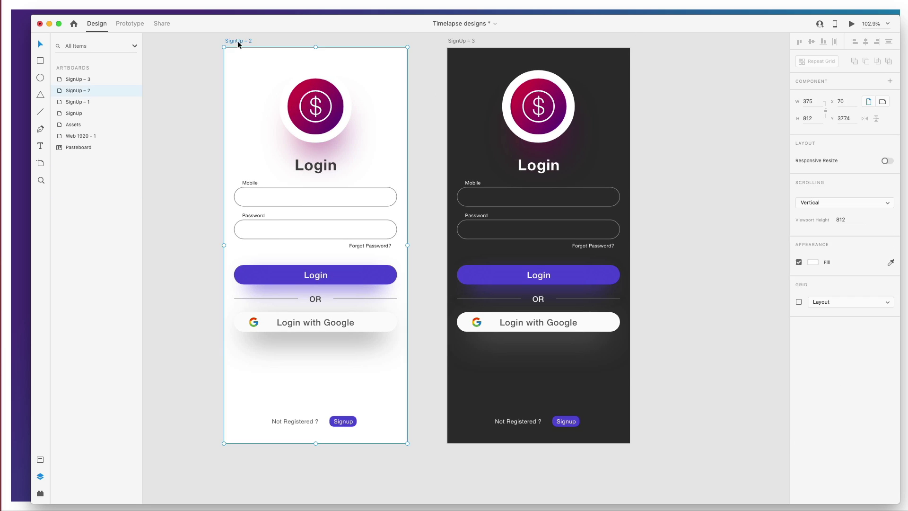
{"action": "key", "text": "super+d"}
{"action": "scroll", "coordinate": [237, 41], "scroll_direction": "right", "scroll_amount": 6}
{"action": "left_click_drag", "start_coordinate": [383, 61], "coordinate": [383, 331]}
{"action": "scroll", "coordinate": [395, 251], "scroll_direction": "left", "scroll_amount": 6}
{"action": "scroll", "coordinate": [395, 251], "scroll_direction": "down", "scroll_amount": 3}
{"action": "left_click_drag", "start_coordinate": [704, 179], "coordinate": [264, 330]}
{"action": "scroll", "coordinate": [428, 333], "scroll_direction": "down", "scroll_amount": 6}
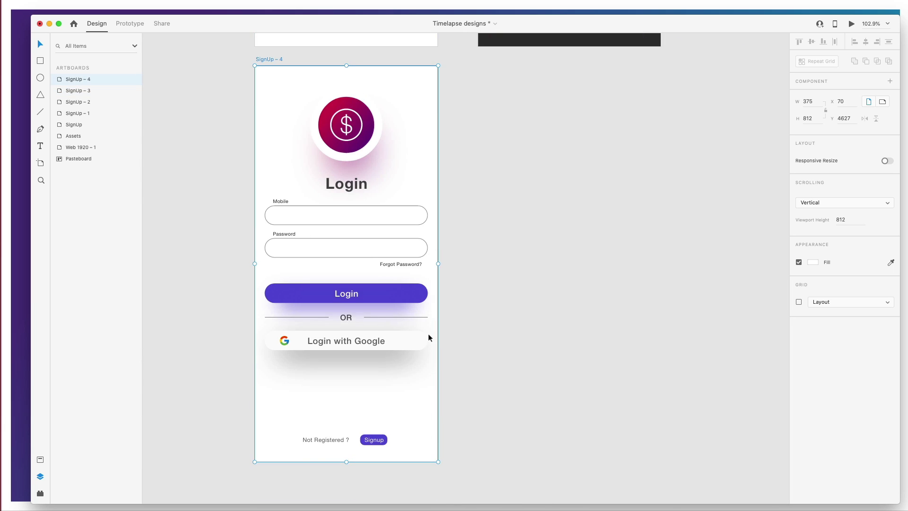
Step: Turn off Responsive Resize for the uppercase keyboard on the Assets artboard
{"action": "scroll", "coordinate": [427, 334], "scroll_direction": "up", "scroll_amount": 15}
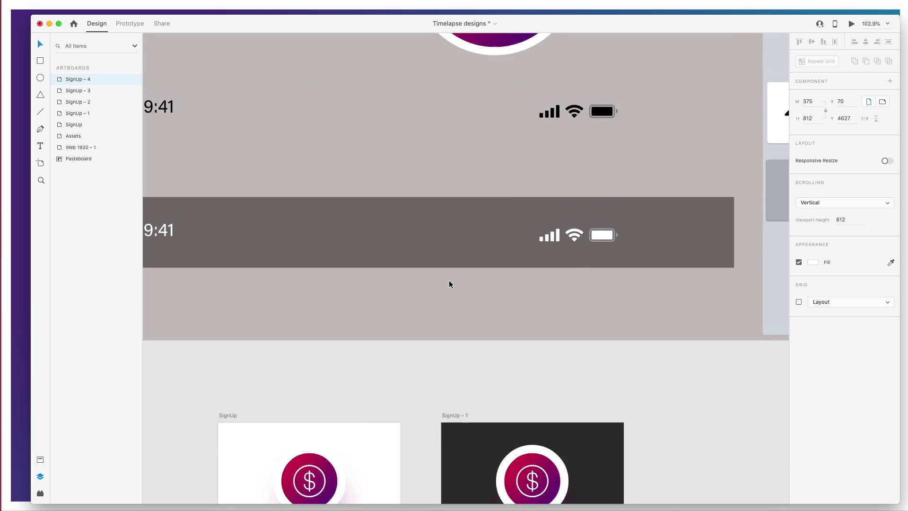
{"action": "scroll", "coordinate": [449, 280], "scroll_direction": "down", "scroll_amount": 6}
{"action": "left_click", "coordinate": [609, 293]}
{"action": "mouse_move", "coordinate": [755, 301]}
{"action": "left_mouse_down"}
{"action": "mouse_move", "coordinate": [697, 272]}
{"action": "mouse_move", "coordinate": [686, 251]}
{"action": "mouse_move", "coordinate": [646, 227]}
{"action": "mouse_move", "coordinate": [757, 300]}
{"action": "left_mouse_up"}
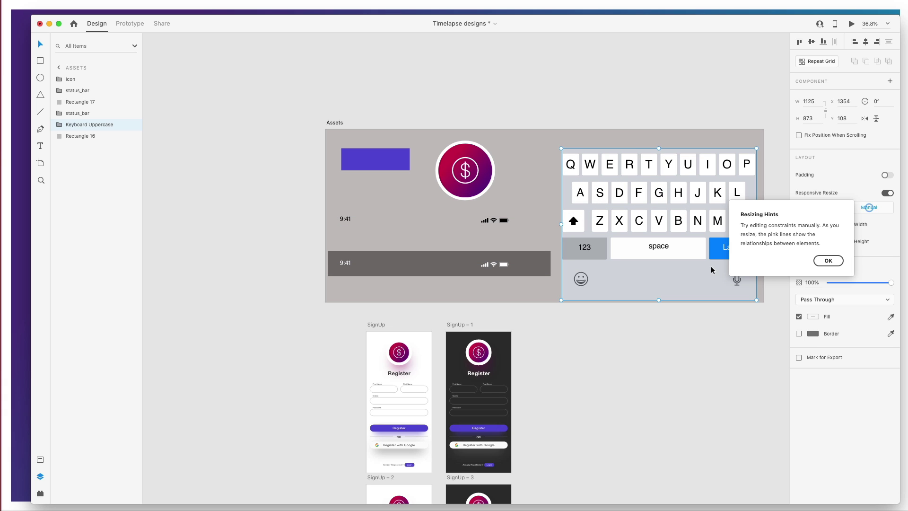
{"action": "left_click", "coordinate": [828, 261]}
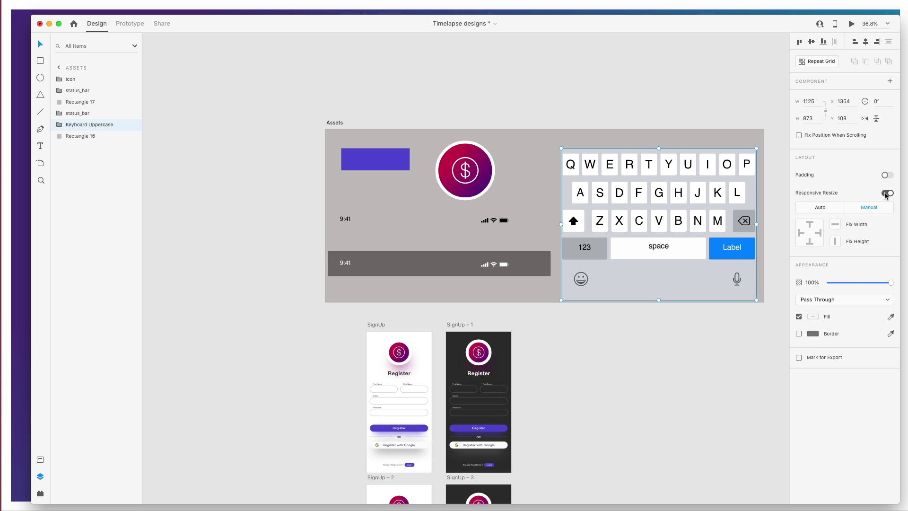
{"action": "left_click", "coordinate": [886, 193]}
Step: Scale the uppercase keyboard to about 1163 × 902 px and move it to X 1295, Y 72
{"action": "left_click_drag", "start_coordinate": [757, 300], "coordinate": [768, 341]}
{"action": "scroll", "coordinate": [766, 340], "scroll_direction": "right", "scroll_amount": 2}
{"action": "left_click_drag", "start_coordinate": [499, 235], "coordinate": [484, 157]}
Step: Rename the light login artboard "Login" and the dark login artboard "Login dark"
{"action": "scroll", "coordinate": [521, 313], "scroll_direction": "down", "scroll_amount": 3}
{"action": "scroll", "coordinate": [521, 314], "scroll_direction": "down", "scroll_amount": 5}
{"action": "scroll", "coordinate": [527, 131], "scroll_direction": "up", "scroll_amount": 4}
{"action": "scroll", "coordinate": [527, 133], "scroll_direction": "down", "scroll_amount": 6}
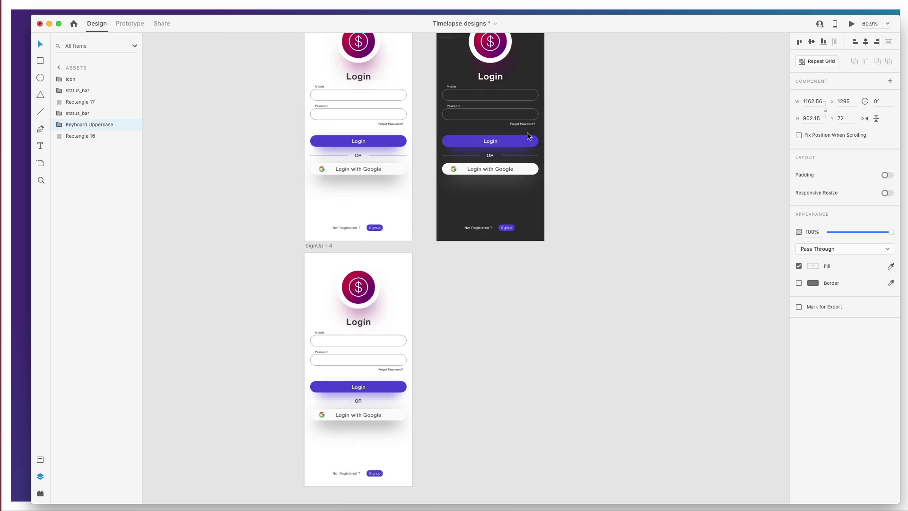
{"action": "scroll", "coordinate": [337, 226], "scroll_direction": "up", "scroll_amount": 6}
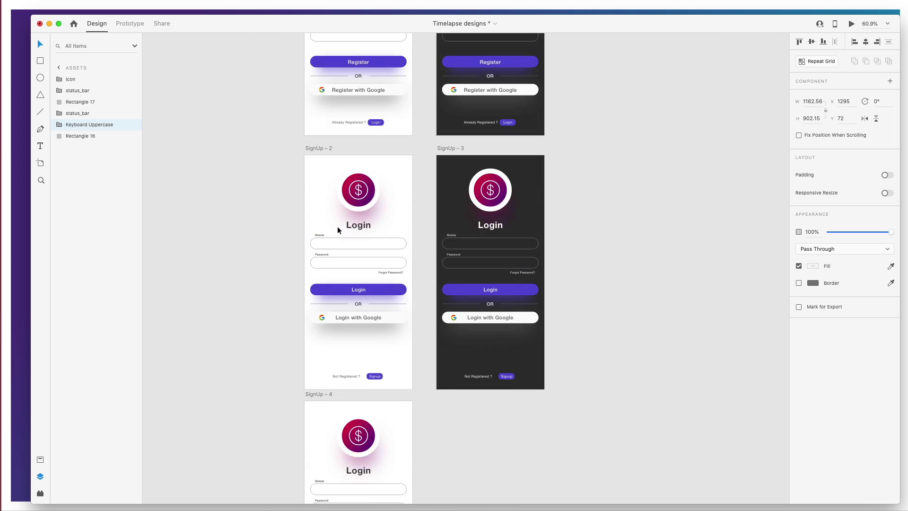
{"action": "scroll", "coordinate": [327, 198], "scroll_direction": "right", "scroll_amount": 1}
{"action": "left_click", "coordinate": [291, 148]}
{"action": "double_click", "coordinate": [431, 148]}
{"action": "type", "text": "Login"}
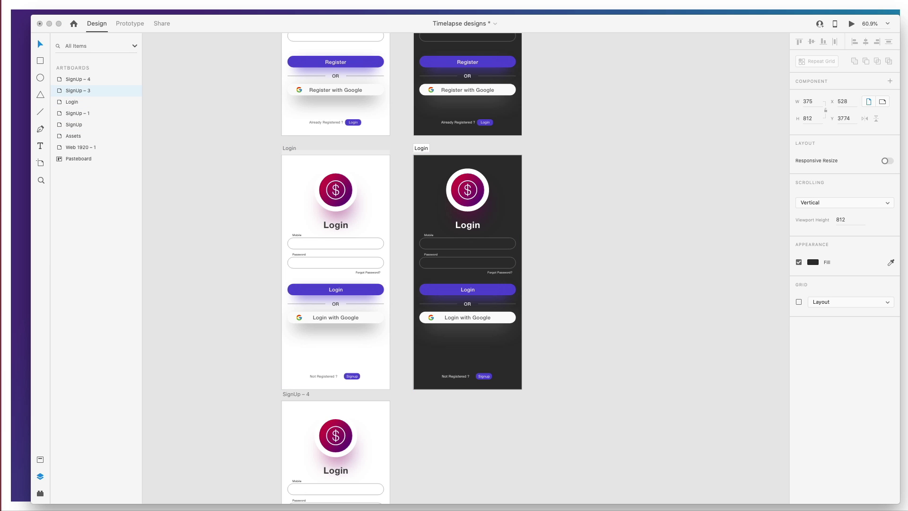
{"action": "type", "text": " dark"}
{"action": "key", "text": "Return"}
{"action": "left_click", "coordinate": [566, 187]}
{"action": "scroll", "coordinate": [567, 187], "scroll_direction": "up", "scroll_amount": 3}
{"action": "scroll", "coordinate": [567, 187], "scroll_direction": "down", "scroll_amount": 7}
{"action": "scroll", "coordinate": [389, 183], "scroll_direction": "up", "scroll_amount": 5}
{"action": "scroll", "coordinate": [388, 184], "scroll_direction": "left", "scroll_amount": 3}
{"action": "scroll", "coordinate": [436, 186], "scroll_direction": "up", "scroll_amount": 2}
{"action": "scroll", "coordinate": [437, 188], "scroll_direction": "down", "scroll_amount": 5}
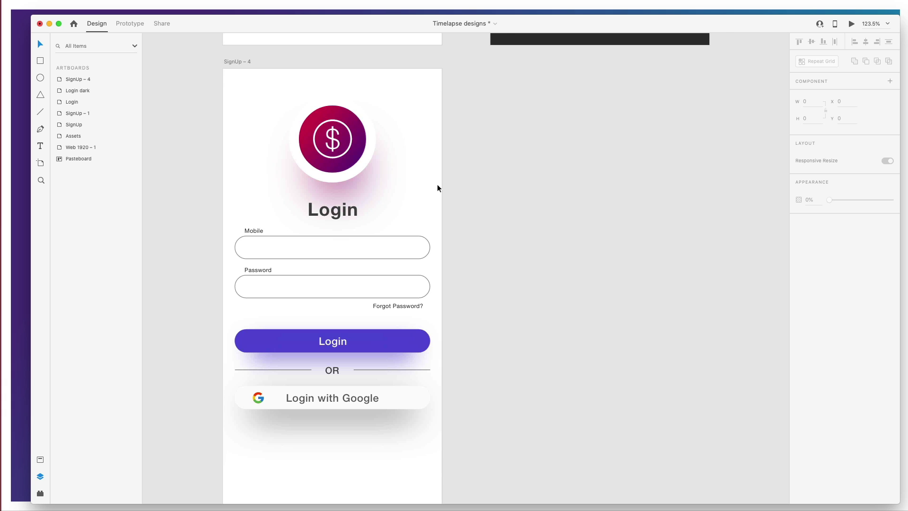
{"action": "scroll", "coordinate": [350, 346], "scroll_direction": "up", "scroll_amount": 1}
{"action": "left_click", "coordinate": [357, 326]}
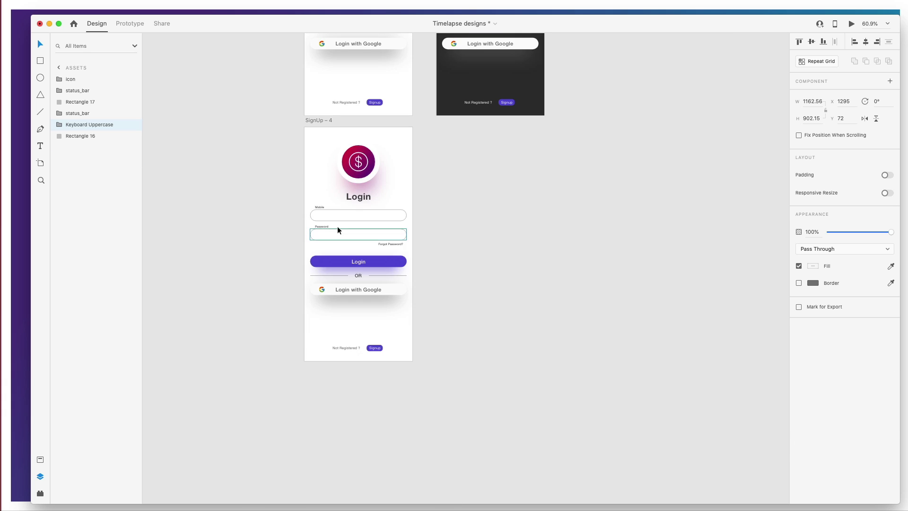
Step: Rename the artboards SignUp – 2 and SignUp – 3 to "Login" and "Login dark" respectively
{"action": "scroll", "coordinate": [338, 230], "scroll_direction": "up", "scroll_amount": 10}
{"action": "scroll", "coordinate": [338, 230], "scroll_direction": "right", "scroll_amount": 1}
{"action": "left_click", "coordinate": [290, 147]}
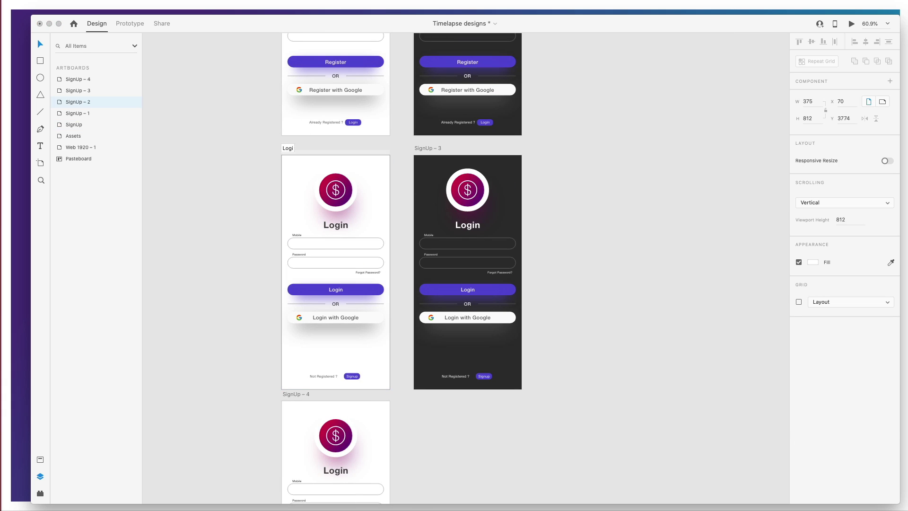
{"action": "double_click", "coordinate": [428, 148]}
{"action": "type", "text": "Lo"}
{"action": "key", "text": "Return"}
{"action": "left_click", "coordinate": [566, 187]}
Step: Delete the "Login with Google" text, its white button and the Google icon from the SignUp – 4 artboard
{"action": "scroll", "coordinate": [567, 187], "scroll_direction": "up", "scroll_amount": 6}
{"action": "scroll", "coordinate": [567, 187], "scroll_direction": "down", "scroll_amount": 10}
{"action": "scroll", "coordinate": [389, 182], "scroll_direction": "up", "scroll_amount": 5}
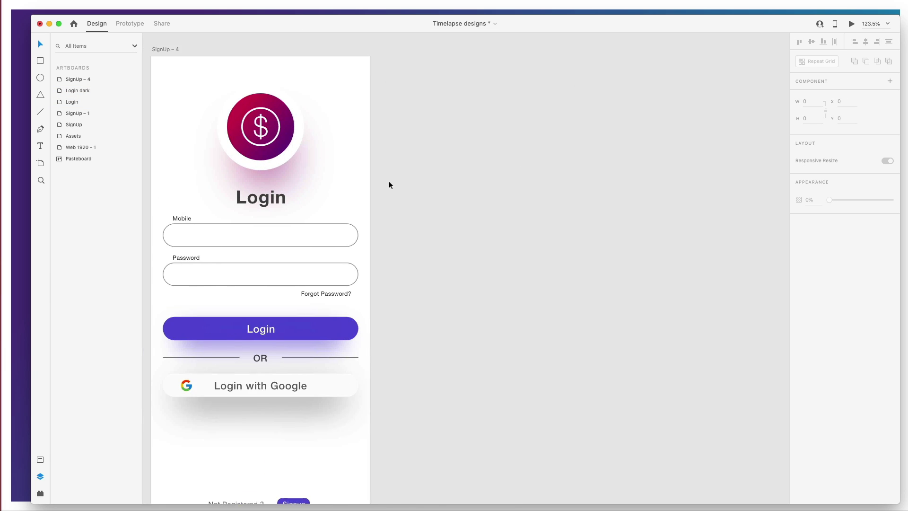
{"action": "scroll", "coordinate": [389, 185], "scroll_direction": "left", "scroll_amount": 4}
{"action": "scroll", "coordinate": [437, 184], "scroll_direction": "up", "scroll_amount": 2}
{"action": "scroll", "coordinate": [437, 185], "scroll_direction": "down", "scroll_amount": 1}
{"action": "scroll", "coordinate": [437, 184], "scroll_direction": "down", "scroll_amount": 3}
{"action": "left_click", "coordinate": [358, 327]}
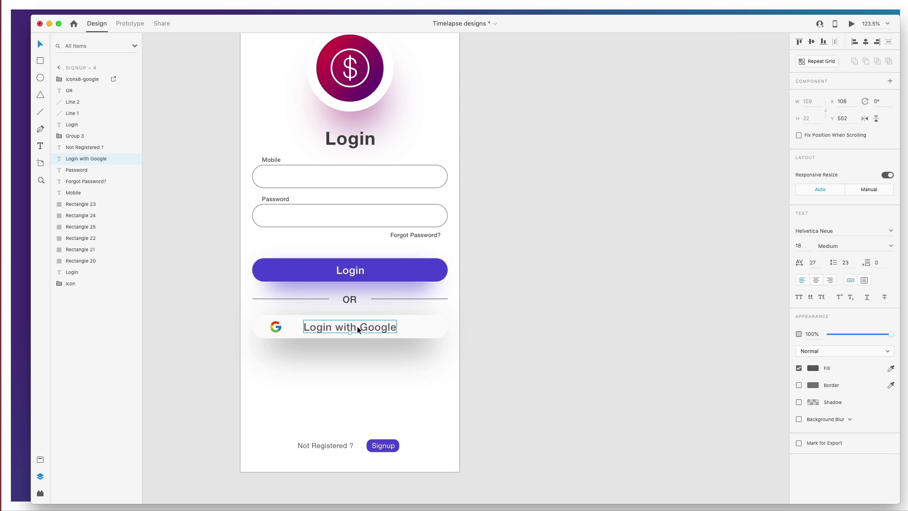
{"action": "key", "text": "Delete"}
{"action": "left_click", "coordinate": [350, 338]}
{"action": "key", "text": "Delete"}
{"action": "left_click", "coordinate": [275, 330]}
{"action": "key", "text": "Delete"}
Step: Delete the OR text and its two divider lines from the SignUp – 4 artboard
{"action": "scroll", "coordinate": [354, 302], "scroll_direction": "up", "scroll_amount": 3}
{"action": "scroll", "coordinate": [353, 301], "scroll_direction": "right", "scroll_amount": 1}
{"action": "left_click_drag", "start_coordinate": [294, 377], "coordinate": [388, 356]}
{"action": "key", "text": "Delete"}
Step: Group the purple Login button with its text as "Button" and move the group down the artboard
{"action": "left_click_drag", "start_coordinate": [315, 325], "coordinate": [362, 362]}
{"action": "key", "text": "super+g"}
{"action": "double_click", "coordinate": [83, 79]}
{"action": "key", "text": "Return"}
{"action": "left_click_drag", "start_coordinate": [351, 331], "coordinate": [351, 394]}
Step: Change the Login heading to "Enter OTP" and centre it horizontally on the artboard
{"action": "double_click", "coordinate": [325, 207]}
{"action": "type", "text": "OTPEnter OTP"}
{"action": "key", "text": "super+a"}
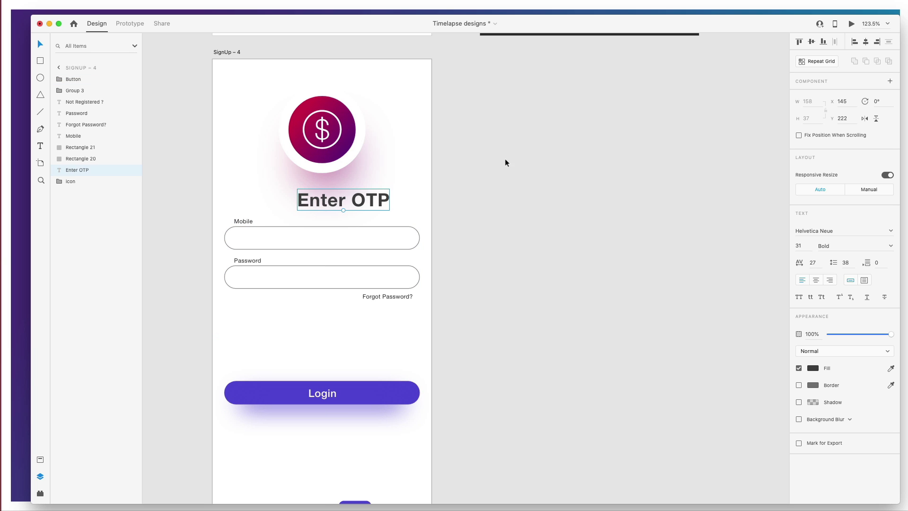
{"action": "key", "text": "Escape"}
{"action": "left_click", "coordinate": [605, 148]}
Step: Delete the Password field, its label and the "Forgot Password?" text from the Enter OTP screen
{"action": "scroll", "coordinate": [606, 148], "scroll_direction": "down", "scroll_amount": 3}
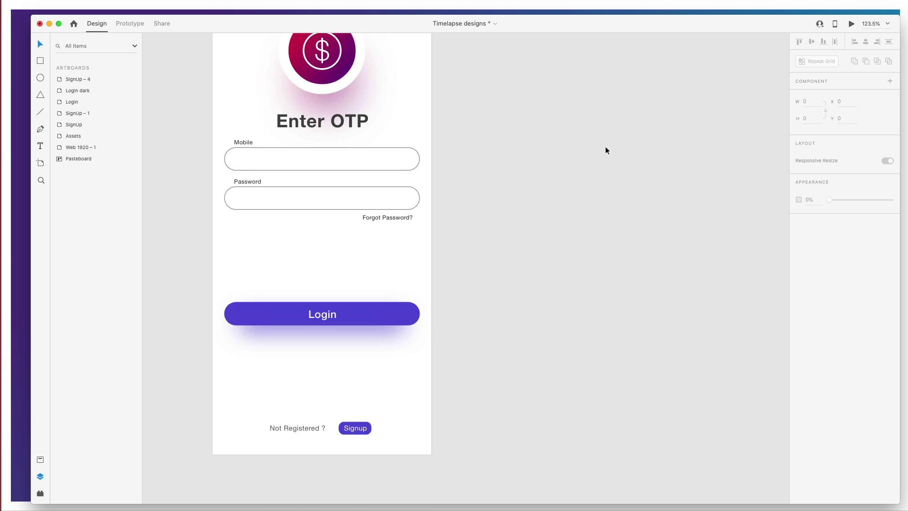
{"action": "left_click_drag", "start_coordinate": [384, 229], "coordinate": [311, 196]}
{"action": "key", "text": "Delete"}
{"action": "left_click", "coordinate": [259, 181]}
{"action": "key", "text": "Delete"}
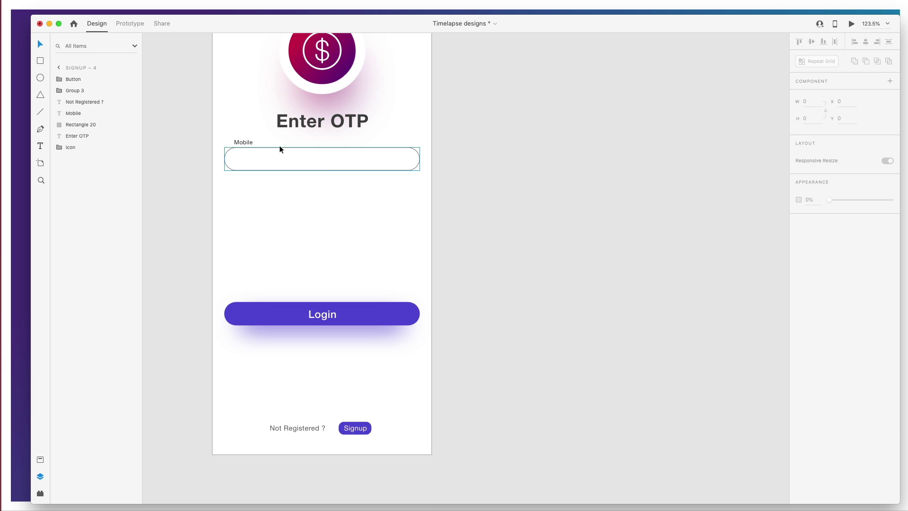
Step: Reshape the remaining Mobile field into a rounded box about 68 × 73 px beneath its label
{"action": "left_click", "coordinate": [280, 148]}
{"action": "left_click_drag", "start_coordinate": [420, 159], "coordinate": [270, 177]}
{"action": "left_click", "coordinate": [272, 190]}
{"action": "left_click", "coordinate": [252, 190]}
{"action": "left_click", "coordinate": [257, 153]}
{"action": "left_click", "coordinate": [333, 237]}
{"action": "left_click", "coordinate": [254, 157]}
Step: Change the Mobile label to "Enter the 4 digit code sent to your mobile number" and centre it on the artboard
{"action": "double_click", "coordinate": [248, 141]}
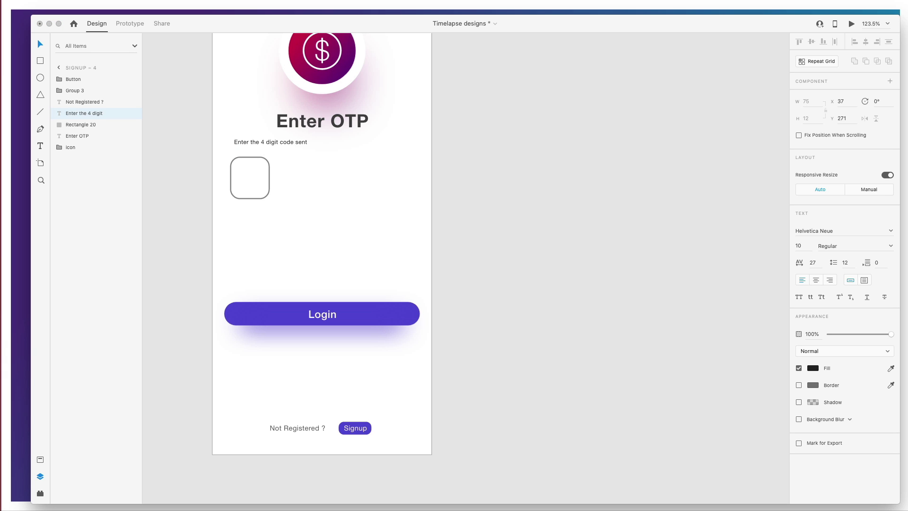
{"action": "key", "text": "Escape"}
{"action": "left_click", "coordinate": [865, 42]}
Step: Move the rounded box slightly down to Y 317, leaving more space beneath the instruction text
{"action": "left_click", "coordinate": [259, 192]}
{"action": "left_click", "coordinate": [260, 197]}
{"action": "left_click_drag", "start_coordinate": [260, 196], "coordinate": [260, 205]}
{"action": "left_click", "coordinate": [280, 191]}
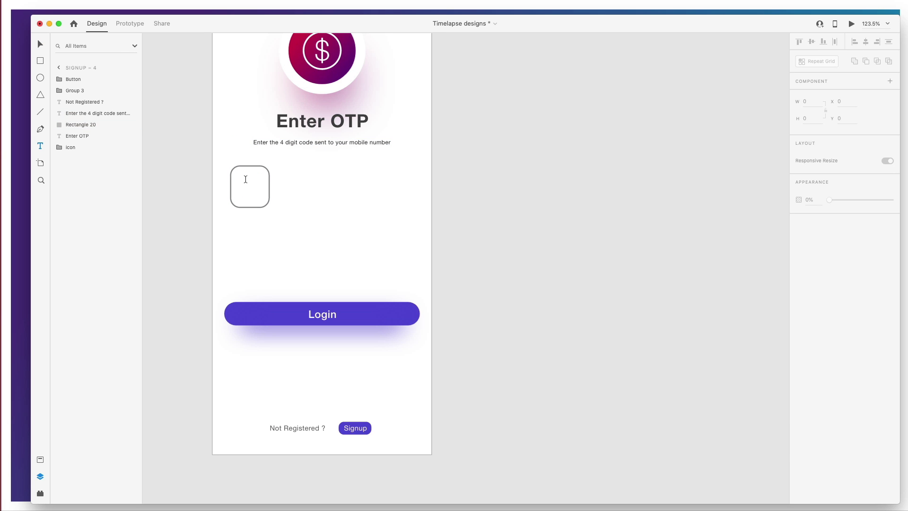
Step: Add the digit "4" in dark grey at size 35 inside the rounded box
{"action": "left_click", "coordinate": [245, 179]}
{"action": "left_click", "coordinate": [812, 367]}
{"action": "left_click", "coordinate": [702, 362]}
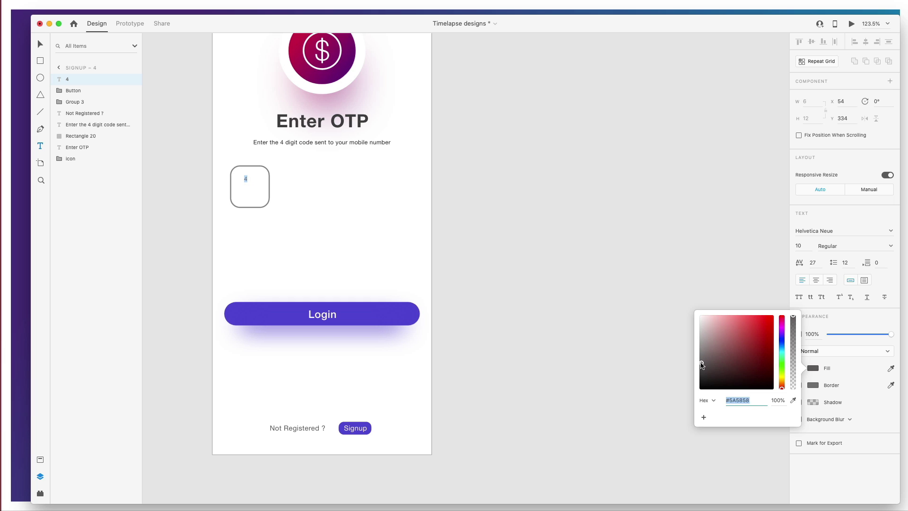
{"action": "left_click", "coordinate": [257, 195]}
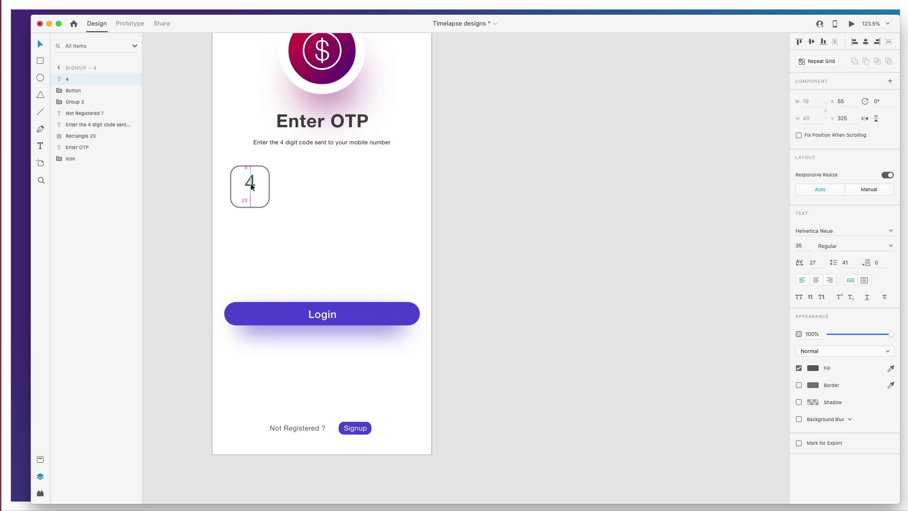
{"action": "left_click", "coordinate": [303, 220]}
Step: Draw a short horizontal line beneath the 4, and group it with the digit and rounded box as "OTP"
{"action": "left_click_drag", "start_coordinate": [240, 196], "coordinate": [262, 195]}
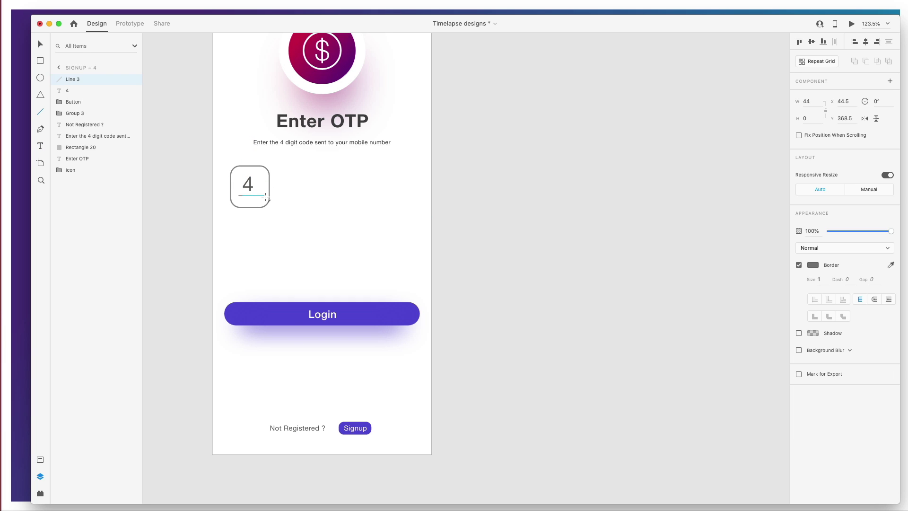
{"action": "left_click", "coordinate": [284, 239]}
{"action": "left_click", "coordinate": [251, 166]}
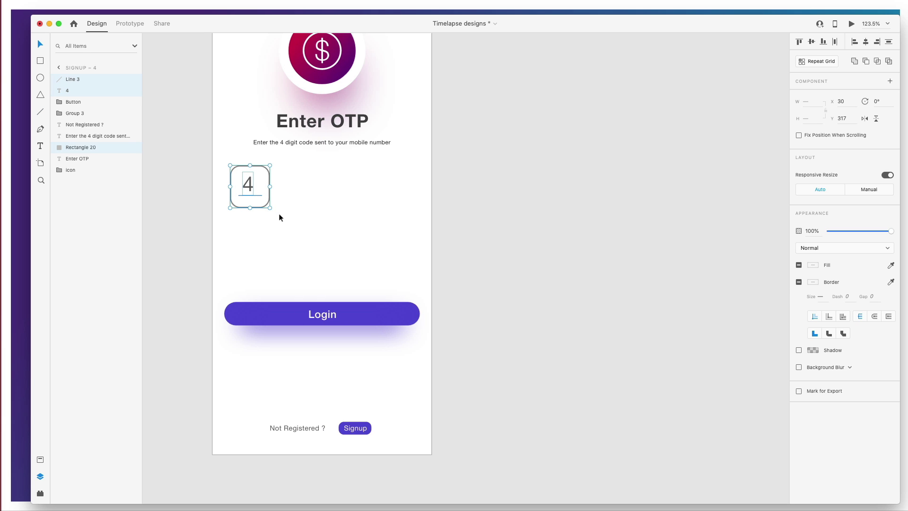
{"action": "double_click", "coordinate": [76, 79]}
{"action": "type", "text": "OTP"}
{"action": "key", "text": "Return"}
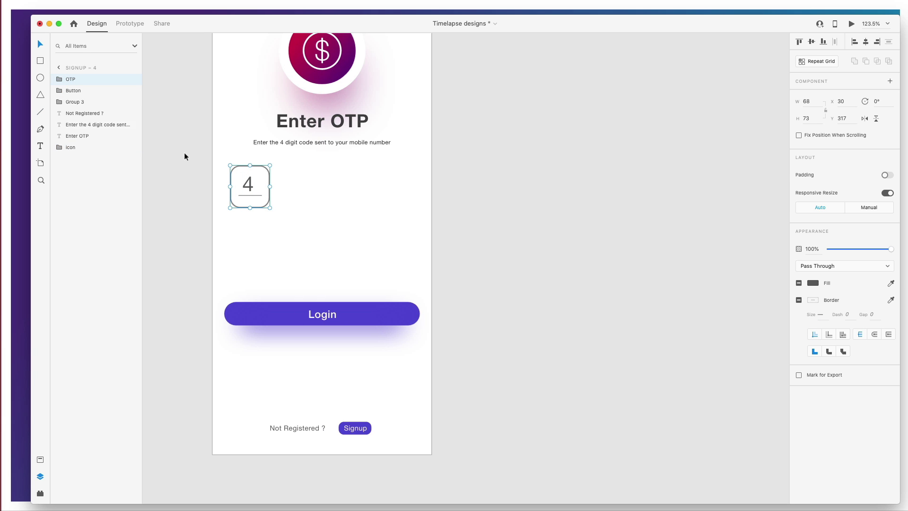
Step: Duplicate the OTP group into a row of four boxes and delete the digit from the last two
{"action": "left_click_drag", "start_coordinate": [250, 186], "coordinate": [346, 187], "text": "alt"}
{"action": "left_click_drag", "start_coordinate": [345, 187], "coordinate": [390, 187], "text": "alt"}
{"action": "left_click", "coordinate": [374, 229]}
{"action": "left_click", "coordinate": [394, 188]}
{"action": "double_click", "coordinate": [393, 185]}
{"action": "key", "text": "Delete"}
{"action": "double_click", "coordinate": [344, 185]}
{"action": "key", "text": "Delete"}
Step: Recolour the second OTP box's digit and border with the Login button's purple
{"action": "left_click", "coordinate": [300, 183]}
{"action": "left_click", "coordinate": [812, 283]}
{"action": "left_click", "coordinate": [379, 314]}
{"action": "left_click", "coordinate": [812, 300]}
{"action": "left_click", "coordinate": [793, 332]}
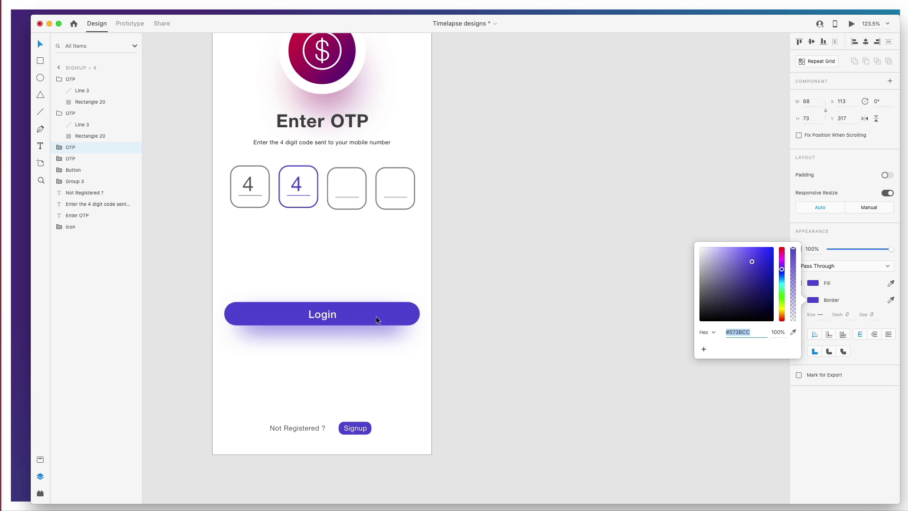
{"action": "left_click", "coordinate": [376, 316]}
{"action": "left_click", "coordinate": [490, 247]}
Step: Nudge the digit in the first two OTP boxes slightly right to centre it above its line
{"action": "left_click", "coordinate": [251, 184]}
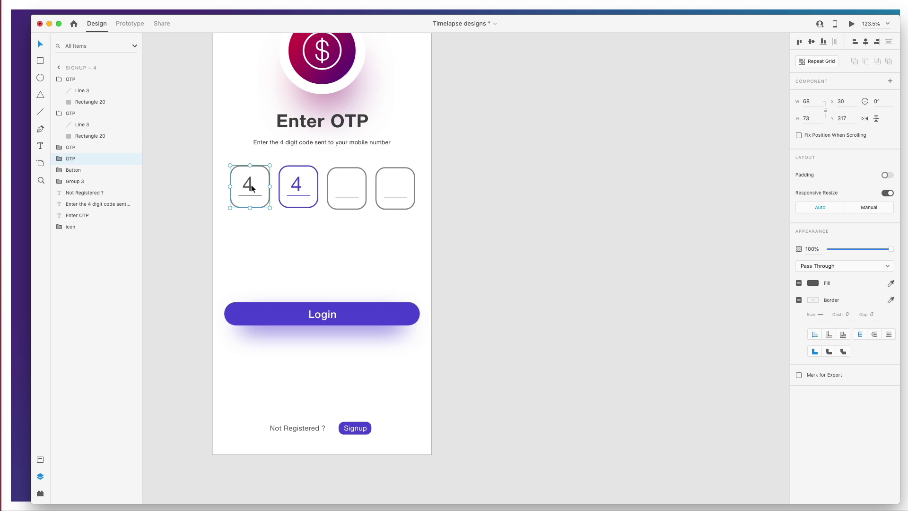
{"action": "double_click", "coordinate": [251, 185]}
{"action": "double_click", "coordinate": [298, 184]}
{"action": "key", "text": "Right"}
{"action": "key", "text": "Right"}
{"action": "left_click", "coordinate": [379, 241]}
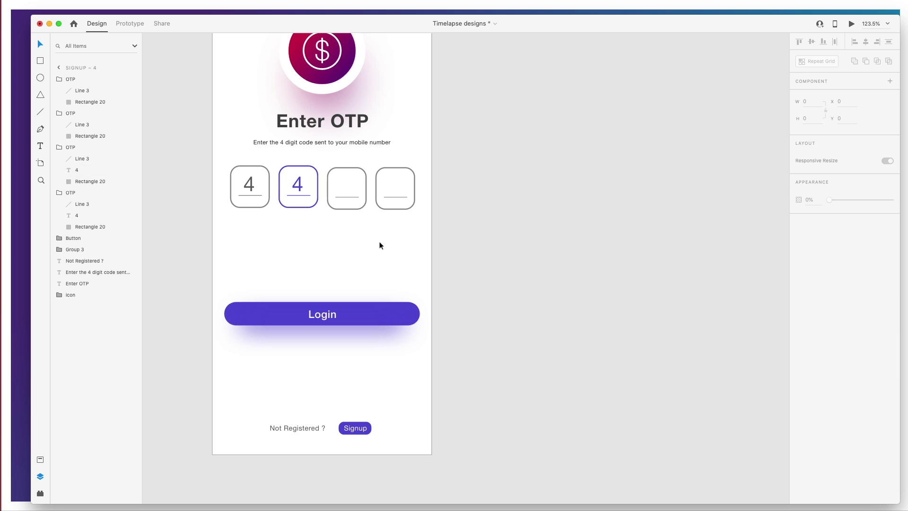
Step: Nudge the second, third and fourth OTP boxes slightly upward to line up with the first
{"action": "left_click_drag", "start_coordinate": [366, 186], "coordinate": [365, 184]}
{"action": "left_click_drag", "start_coordinate": [415, 197], "coordinate": [414, 195]}
{"action": "left_click_drag", "start_coordinate": [317, 200], "coordinate": [316, 199]}
Step: Move the Login button up beneath the OTP boxes and change its label to "Confirm", centred on the button
{"action": "scroll", "coordinate": [438, 215], "scroll_direction": "up", "scroll_amount": 2}
{"action": "scroll", "coordinate": [425, 236], "scroll_direction": "down", "scroll_amount": 3}
{"action": "left_click_drag", "start_coordinate": [388, 307], "coordinate": [391, 246]}
{"action": "double_click", "coordinate": [329, 240]}
{"action": "double_click", "coordinate": [329, 240]}
{"action": "type", "text": "Confirm"}
{"action": "key", "text": "Escape"}
{"action": "left_click", "coordinate": [370, 237], "text": "shift"}
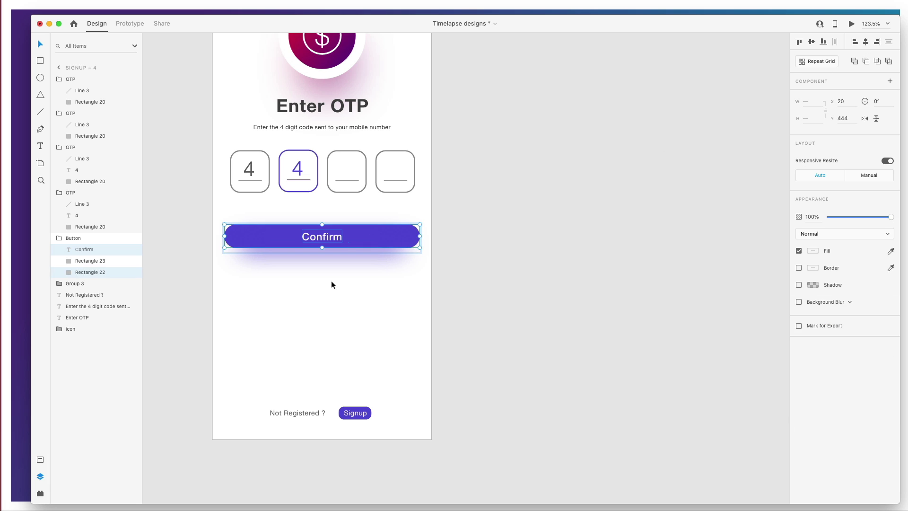
{"action": "left_click", "coordinate": [361, 281]}
{"action": "scroll", "coordinate": [362, 281], "scroll_direction": "up", "scroll_amount": 4}
{"action": "scroll", "coordinate": [361, 281], "scroll_direction": "right", "scroll_amount": 1}
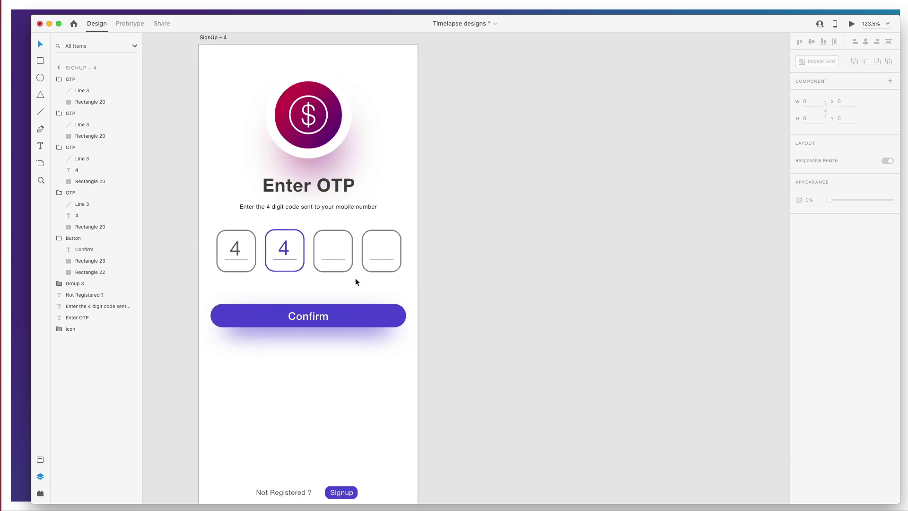
Step: Duplicate the instruction text below the OTP boxes, change the copy to "Didn't received the code ?", and shift the Confirm button slightly down
{"action": "scroll", "coordinate": [356, 279], "scroll_direction": "down", "scroll_amount": 1}
{"action": "left_click", "coordinate": [311, 189]}
{"action": "left_click_drag", "start_coordinate": [328, 300], "coordinate": [329, 308]}
{"action": "left_click_drag", "start_coordinate": [324, 190], "coordinate": [323, 266], "text": "alt"}
{"action": "scroll", "coordinate": [323, 266], "scroll_direction": "down", "scroll_amount": 1}
{"action": "key", "text": "Return"}
{"action": "type", "text": "Didn't received the code ?"}
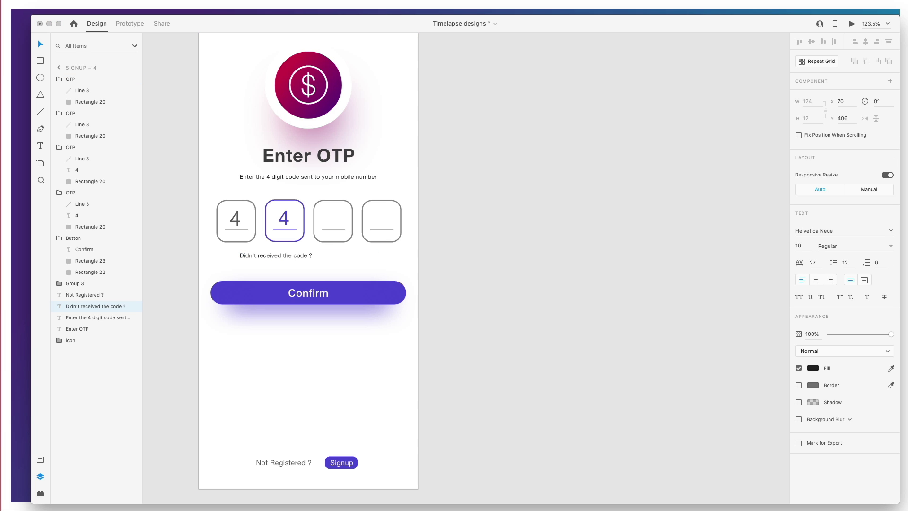
Step: Duplicate the "Didn't received the code ?" text beside itself and change the copy to "Resend"
{"action": "left_click", "coordinate": [277, 259]}
{"action": "left_click_drag", "start_coordinate": [291, 259], "coordinate": [370, 262]}
{"action": "key", "text": "Return"}
{"action": "type", "text": "Resend"}
{"action": "key", "text": "Escape"}
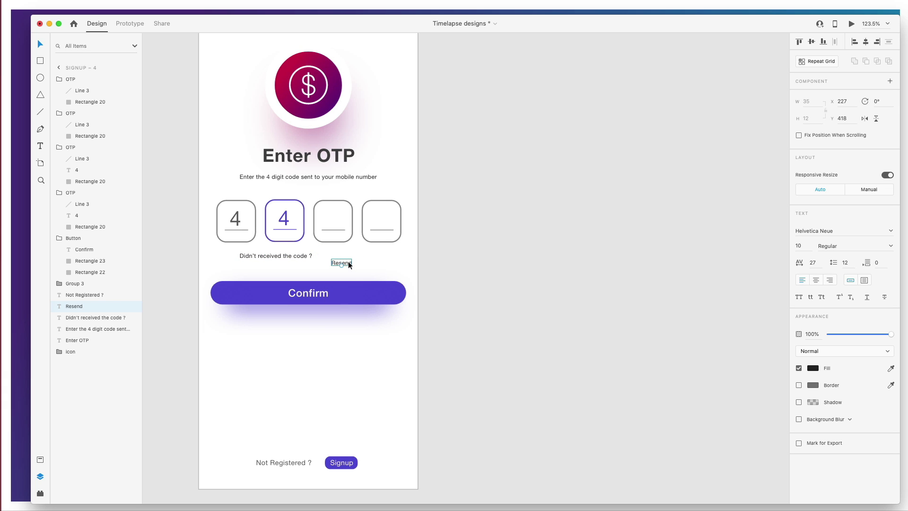
Step: Copy the Signup button beside the code question, relabel it "Resend", and delete the plain Resend text
{"action": "left_click_drag", "start_coordinate": [295, 254], "coordinate": [300, 261]}
{"action": "left_click_drag", "start_coordinate": [347, 262], "coordinate": [343, 264]}
{"action": "left_click_drag", "start_coordinate": [341, 463], "coordinate": [351, 262]}
{"action": "double_click", "coordinate": [376, 264]}
{"action": "key", "text": "Escape"}
{"action": "left_click", "coordinate": [340, 263]}
{"action": "key", "text": "Delete"}
Step: Move the Confirm button lower and place the code question and Resend button together at the right edge of the OTP row
{"action": "left_click_drag", "start_coordinate": [354, 296], "coordinate": [354, 317]}
{"action": "left_click_drag", "start_coordinate": [300, 262], "coordinate": [385, 273]}
{"action": "left_click", "coordinate": [386, 284]}
{"action": "left_click_drag", "start_coordinate": [298, 275], "coordinate": [344, 274]}
{"action": "left_click", "coordinate": [372, 358]}
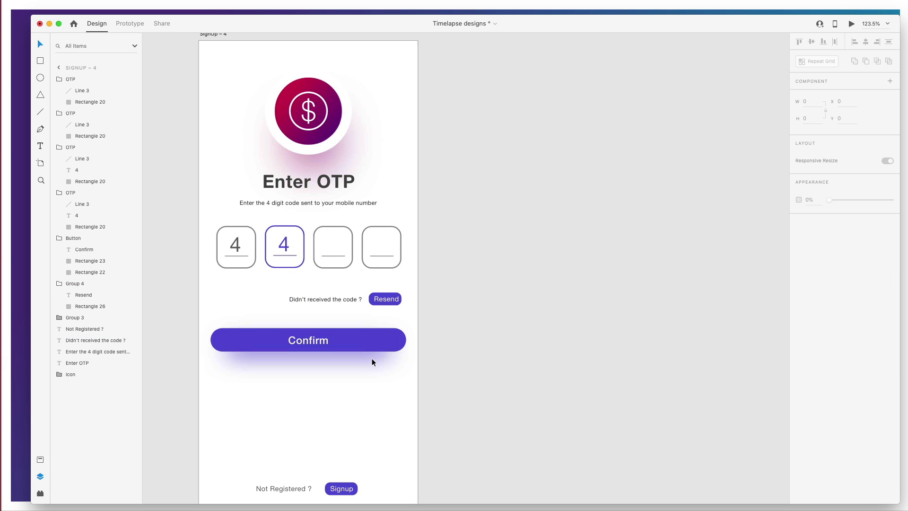
Step: Duplicate the Enter OTP artboard and position the copy to the right of the original, below the dark login screen
{"action": "scroll", "coordinate": [372, 359], "scroll_direction": "down", "scroll_amount": 2}
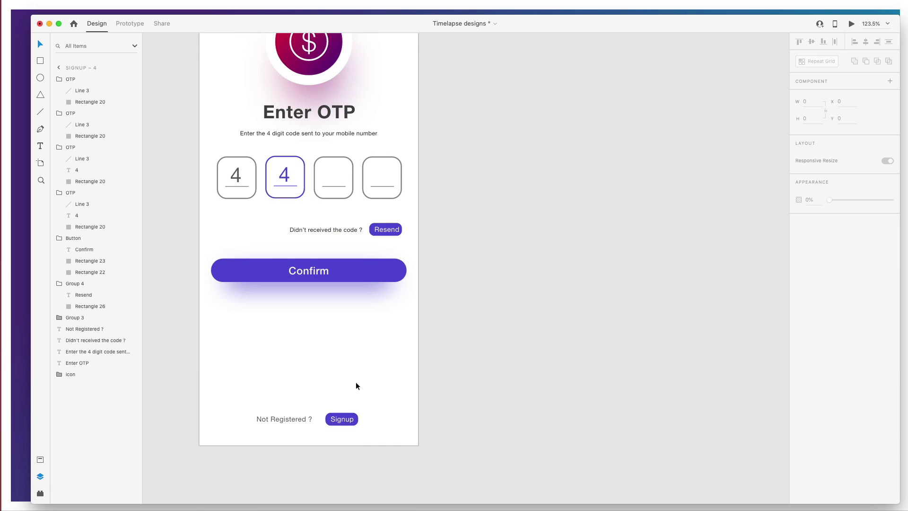
{"action": "scroll", "coordinate": [355, 381], "scroll_direction": "up", "scroll_amount": 5}
{"action": "scroll", "coordinate": [356, 381], "scroll_direction": "down", "scroll_amount": 2}
{"action": "scroll", "coordinate": [355, 381], "scroll_direction": "right", "scroll_amount": 1}
{"action": "left_click_drag", "start_coordinate": [201, 47], "coordinate": [450, 47]}
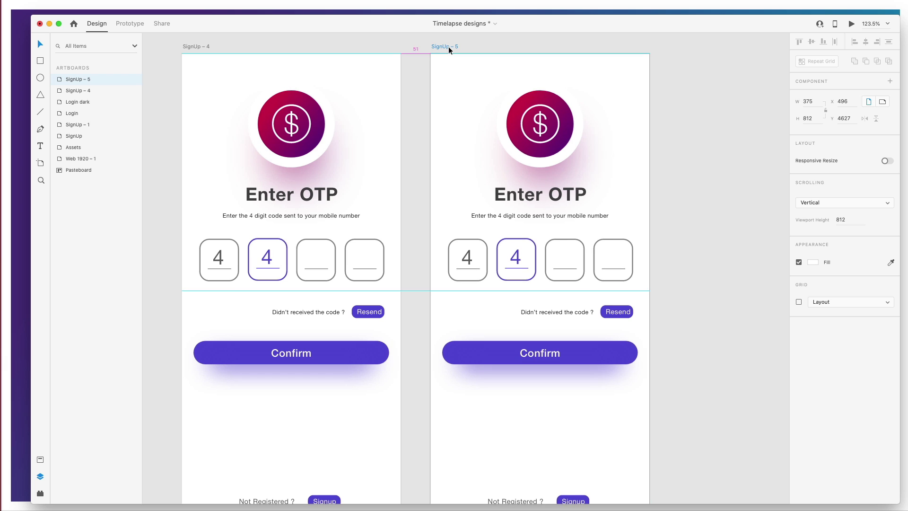
{"action": "scroll", "coordinate": [628, 194], "scroll_direction": "right", "scroll_amount": 1}
{"action": "scroll", "coordinate": [628, 194], "scroll_direction": "up", "scroll_amount": 2}
{"action": "left_click_drag", "start_coordinate": [410, 125], "coordinate": [428, 123]}
Step: Fill the copied Enter OTP artboard with the dark grey sampled from the dark login screen
{"action": "left_click", "coordinate": [811, 263]}
{"action": "left_click", "coordinate": [791, 302]}
{"action": "left_click", "coordinate": [581, 80]}
{"action": "left_click", "coordinate": [675, 199]}
Step: Set the title, instruction, code question and "Not Registered ?" texts on the dark artboard to white
{"action": "scroll", "coordinate": [675, 200], "scroll_direction": "down", "scroll_amount": 2}
{"action": "left_click", "coordinate": [487, 218]}
{"action": "left_click", "coordinate": [503, 204], "text": "shift"}
{"action": "left_click", "coordinate": [532, 315], "text": "shift"}
{"action": "scroll", "coordinate": [535, 317], "scroll_direction": "down", "scroll_amount": 3}
{"action": "left_click", "coordinate": [501, 366], "text": "shift"}
{"action": "left_click", "coordinate": [812, 368]}
{"action": "left_click_drag", "start_coordinate": [709, 338], "coordinate": [688, 265]}
{"action": "left_click", "coordinate": [688, 265]}
{"action": "scroll", "coordinate": [689, 265], "scroll_direction": "up", "scroll_amount": 3}
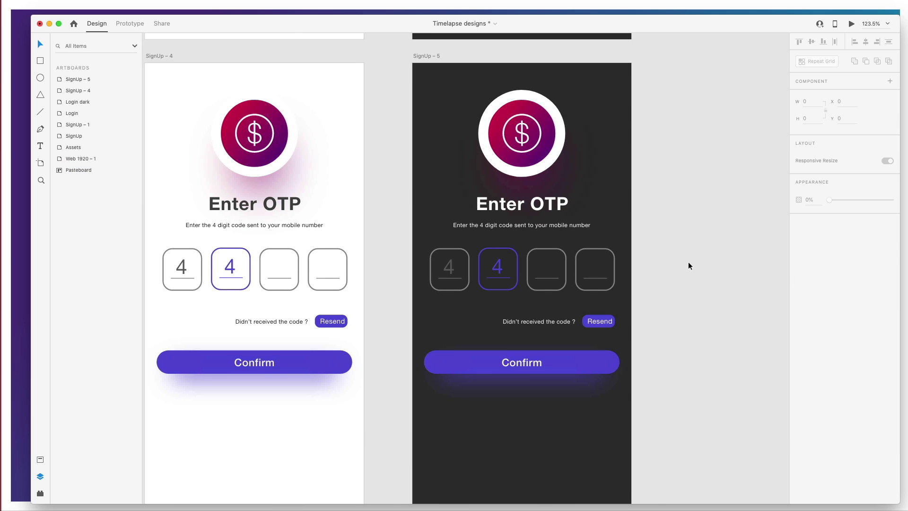
Step: Set the borders of all four OTP boxes on the dark artboard to white
{"action": "left_click_drag", "start_coordinate": [452, 246], "coordinate": [599, 293]}
{"action": "left_click", "coordinate": [812, 300]}
{"action": "left_click_drag", "start_coordinate": [709, 274], "coordinate": [683, 231]}
{"action": "left_click", "coordinate": [688, 223]}
Step: Set the digit in the dark artboard's first OTP box to white
{"action": "left_click", "coordinate": [461, 277]}
{"action": "double_click", "coordinate": [460, 274]}
{"action": "left_click", "coordinate": [813, 354]}
{"action": "left_click", "coordinate": [701, 300]}
{"action": "left_click", "coordinate": [704, 231]}
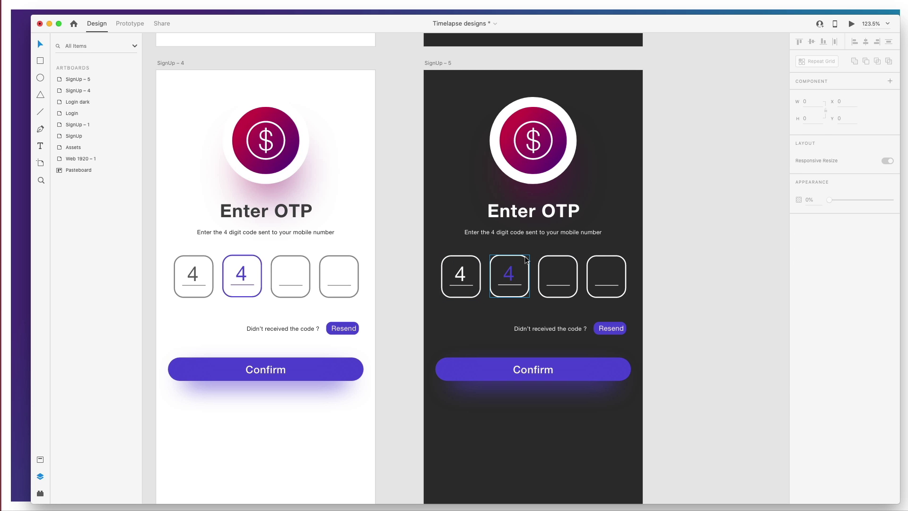
Step: Lighten the digit in the dark artboard's second OTP box to a pale purple
{"action": "left_click", "coordinate": [527, 260]}
{"action": "left_click", "coordinate": [709, 284]}
{"action": "double_click", "coordinate": [512, 277]}
{"action": "left_click", "coordinate": [812, 353]}
{"action": "left_click", "coordinate": [719, 304]}
{"action": "left_click", "coordinate": [718, 244]}
{"action": "scroll", "coordinate": [718, 242], "scroll_direction": "down", "scroll_amount": 5}
Step: Try pasting the login character illustration into the light Enter OTP artboard, scaled down beneath the Confirm button
{"action": "key", "text": "super+Tab"}
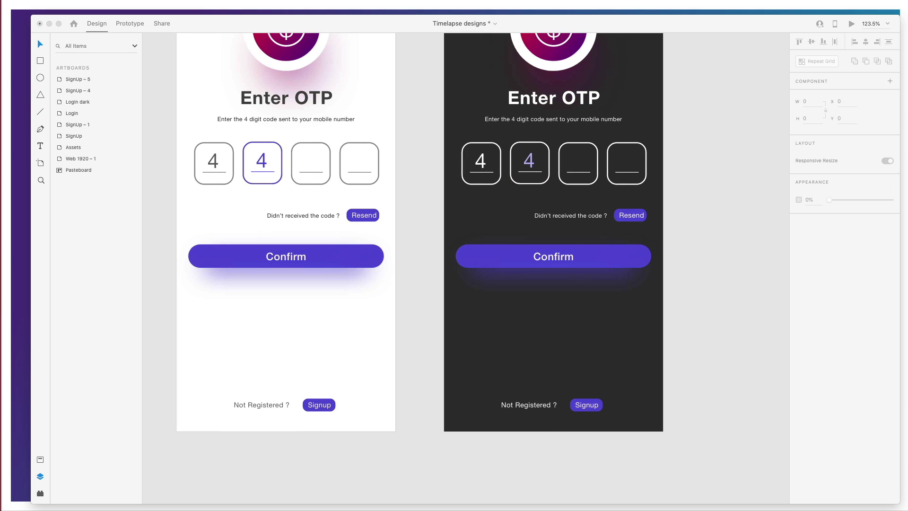
{"action": "left_click", "coordinate": [220, 299]}
{"action": "scroll", "coordinate": [219, 300], "scroll_direction": "down", "scroll_amount": 1}
{"action": "key", "text": "super+v"}
{"action": "left_click_drag", "start_coordinate": [262, 145], "coordinate": [213, 347]}
{"action": "left_click_drag", "start_coordinate": [316, 381], "coordinate": [251, 288]}
Step: Try placing a copy of the login character illustration beneath the Confirm button on the dark Enter OTP artboard
{"action": "left_click_drag", "start_coordinate": [211, 257], "coordinate": [543, 336]}
{"action": "scroll", "coordinate": [263, 319], "scroll_direction": "up", "scroll_amount": 5}
{"action": "scroll", "coordinate": [263, 319], "scroll_direction": "down", "scroll_amount": 3}
{"action": "left_click", "coordinate": [404, 318]}
{"action": "scroll", "coordinate": [404, 318], "scroll_direction": "down", "scroll_amount": 5}
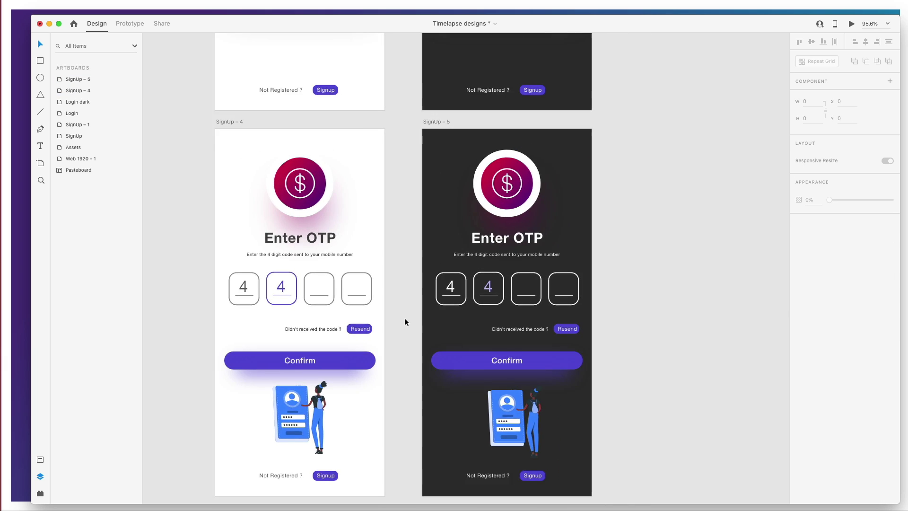
{"action": "scroll", "coordinate": [404, 318], "scroll_direction": "down", "scroll_amount": 2}
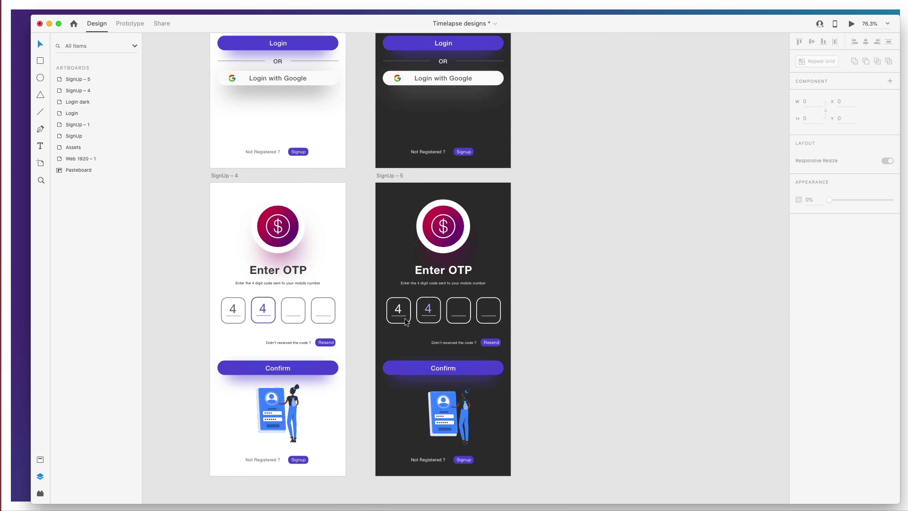
Step: Undo the placement of the character illustrations on both Enter OTP artboards
{"action": "left_click", "coordinate": [298, 386]}
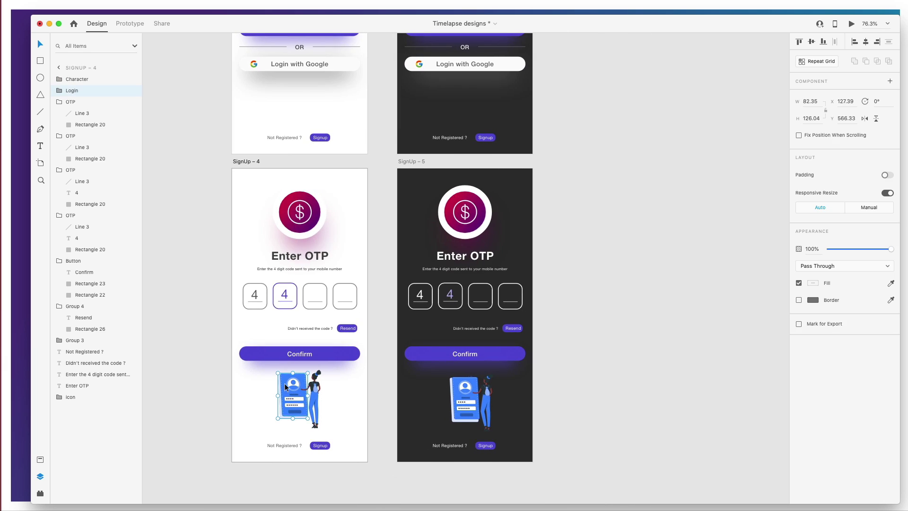
{"action": "key", "text": "super+z"}
{"action": "key", "text": "super+z"}
{"action": "key", "text": "super+z"}
{"action": "key", "text": "super+z"}
{"action": "key", "text": "super+z"}
Step: Examine the light and dark Enter OTP artboards together with the screens above them
{"action": "scroll", "coordinate": [380, 331], "scroll_direction": "up", "scroll_amount": 5}
{"action": "scroll", "coordinate": [379, 331], "scroll_direction": "down", "scroll_amount": 6}
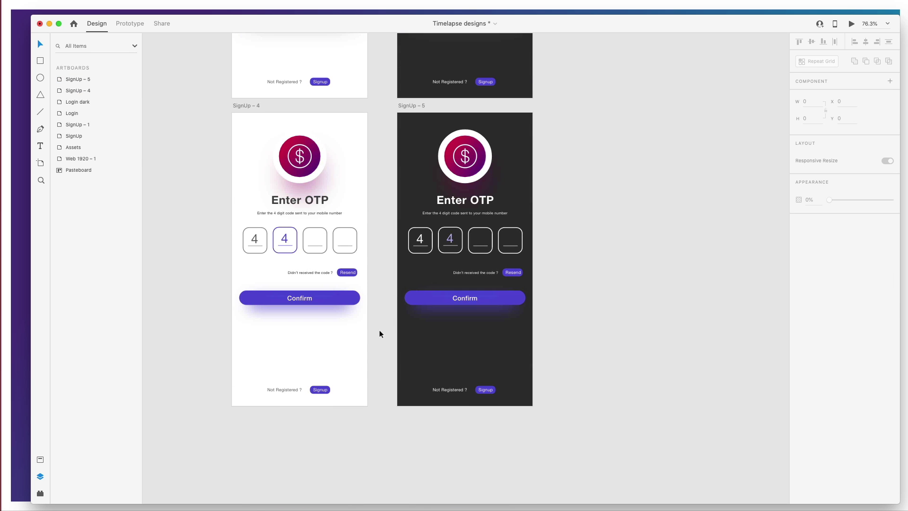
{"action": "scroll", "coordinate": [206, 275], "scroll_direction": "up", "scroll_amount": 15}
{"action": "scroll", "coordinate": [208, 275], "scroll_direction": "down", "scroll_amount": 15}
{"action": "scroll", "coordinate": [207, 275], "scroll_direction": "up", "scroll_amount": 4, "text": "ctrl"}
{"action": "scroll", "coordinate": [207, 275], "scroll_direction": "up", "scroll_amount": 2}
{"action": "scroll", "coordinate": [207, 274], "scroll_direction": "down", "scroll_amount": 1}
{"action": "scroll", "coordinate": [207, 274], "scroll_direction": "right", "scroll_amount": 1}
{"action": "scroll", "coordinate": [206, 274], "scroll_direction": "right", "scroll_amount": 2}
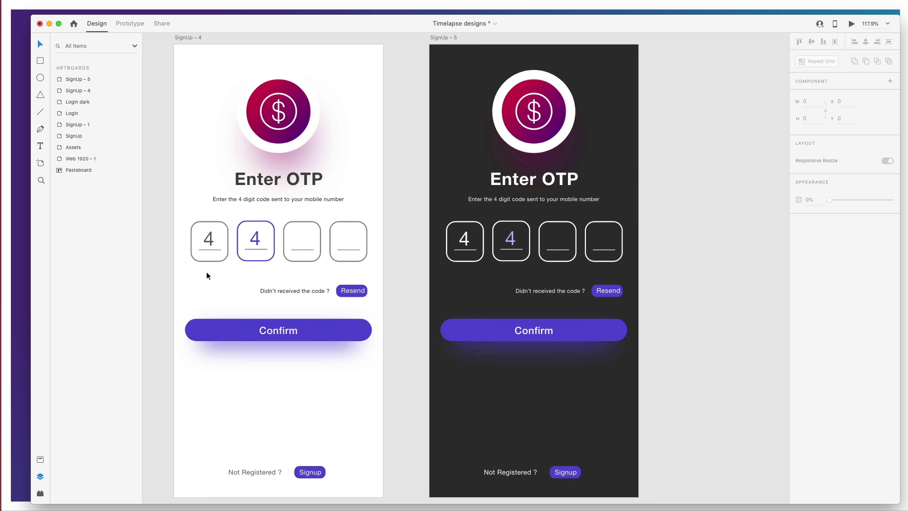